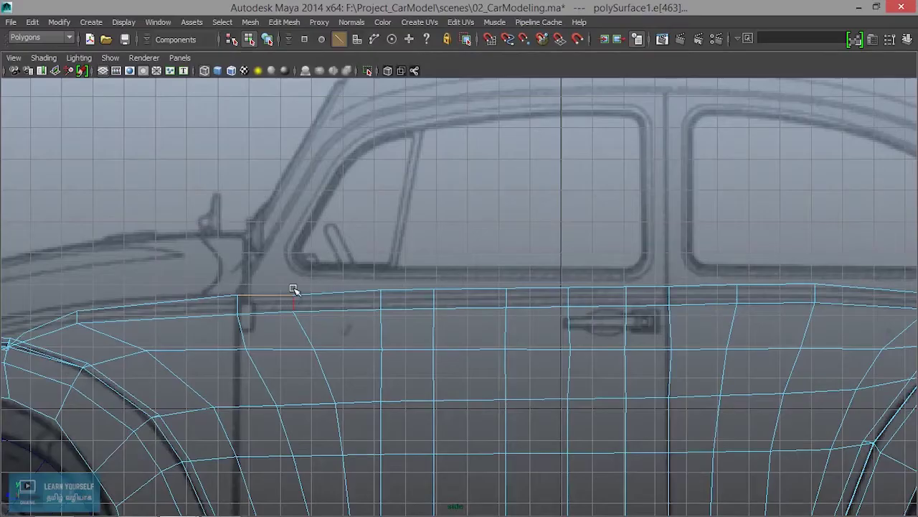
# Pan the side view along the car body to the door windows and open the Edit Mesh menu
pyautogui.keyDown('alt'); pyautogui.moveTo(514, 423); pyautogui.dragTo(68, 436, button='middle'); pyautogui.keyUp('alt')
pyautogui.keyDown('alt'); pyautogui.moveTo(364, 375); pyautogui.dragTo(734, 375, button='middle'); pyautogui.keyUp('alt')
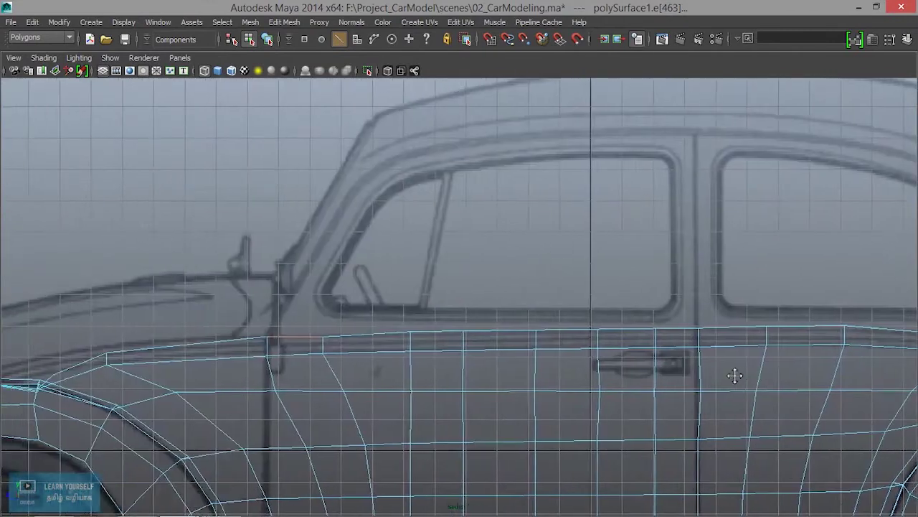
pyautogui.click(284, 21)
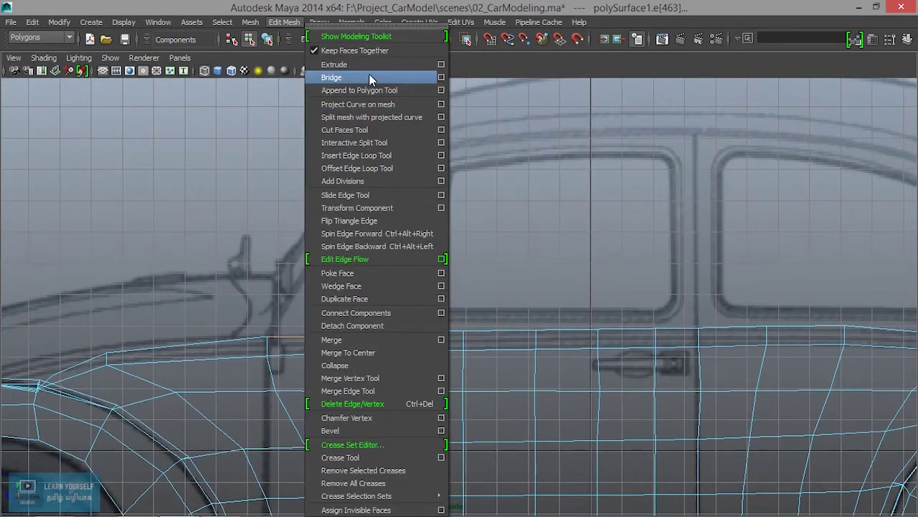
# Bridge the roof edges using reset Bridge Options, a Smooth path, 12 divisions and a 50 smoothing angle
pyautogui.click(442, 77)
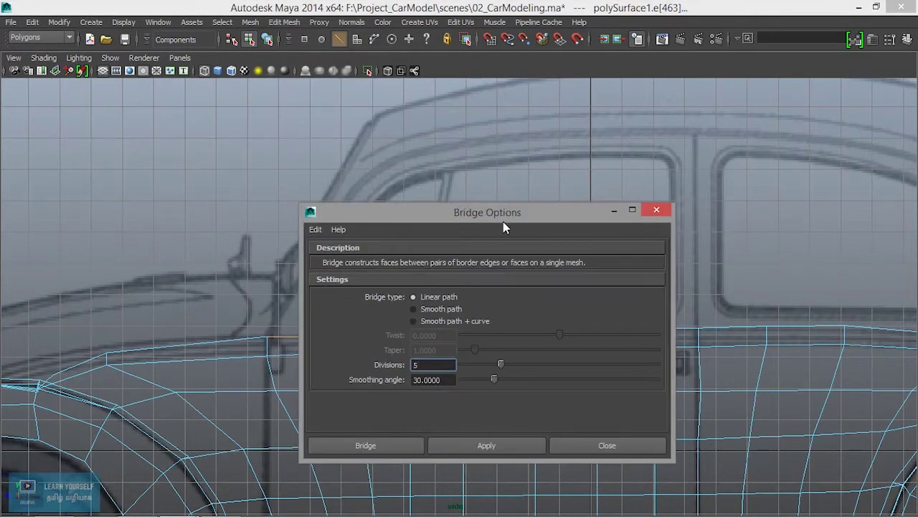
pyautogui.moveTo(359, 211); pyautogui.dragTo(177, 71)
pyautogui.click(137, 87)
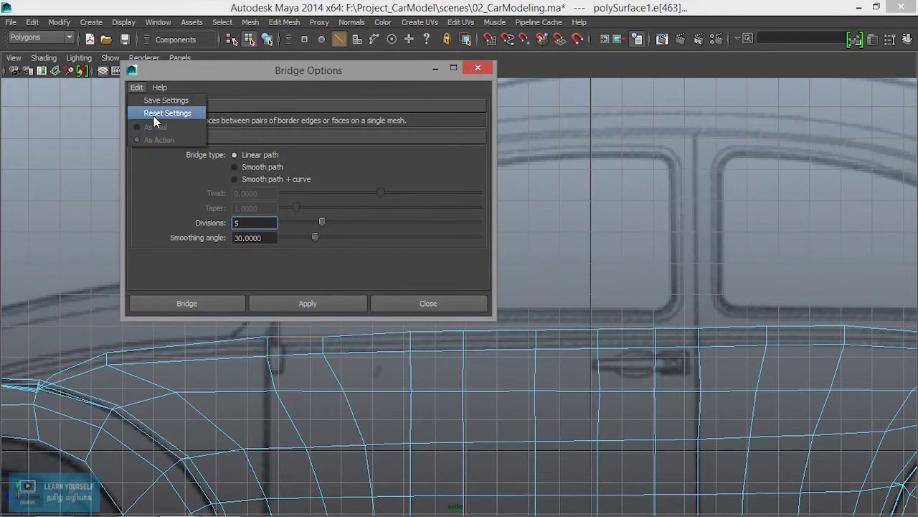
pyautogui.click(174, 115)
pyautogui.click(271, 178)
pyautogui.click(266, 168)
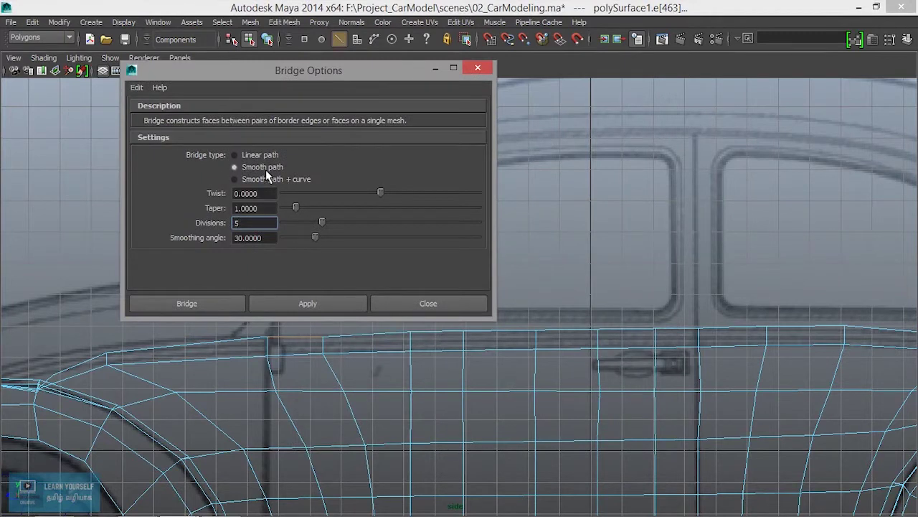
pyautogui.moveTo(312, 70); pyautogui.dragTo(233, 46)
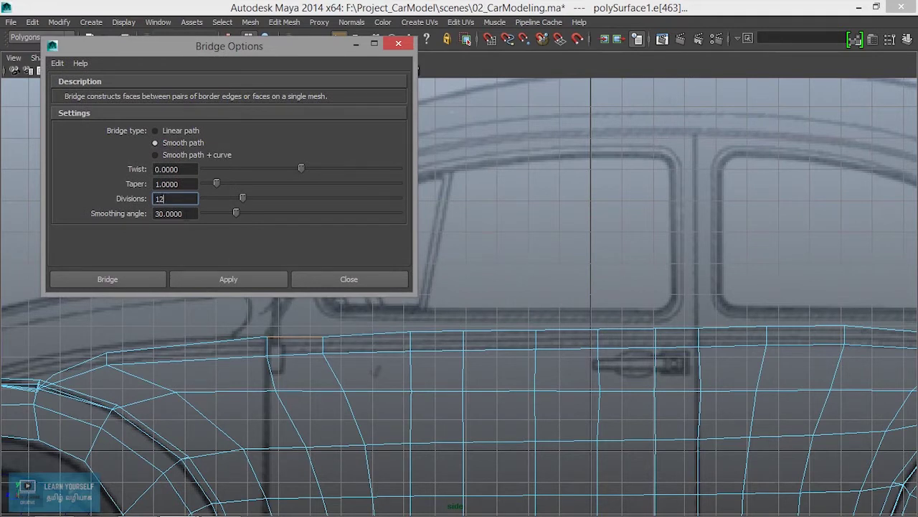
pyautogui.press('Tab')
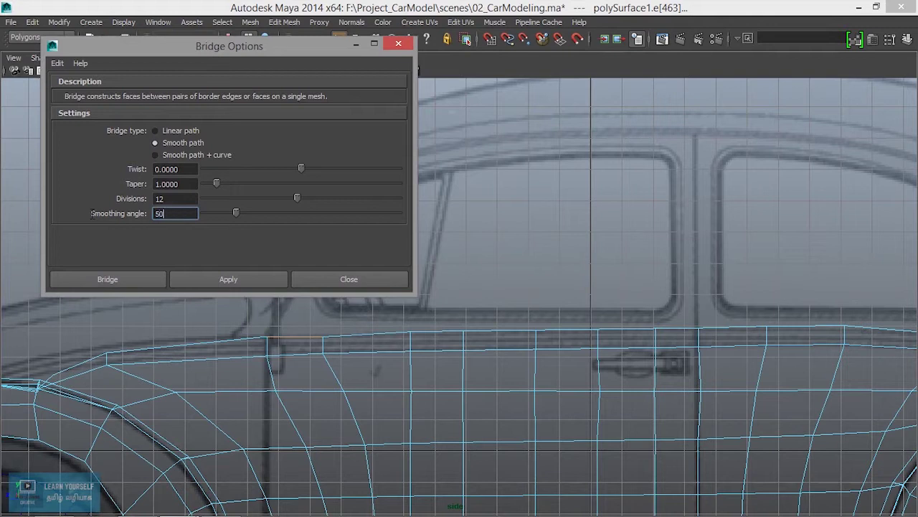
pyautogui.write('50')
pyautogui.click(131, 281)
pyautogui.scroll(-5, 512, 347)
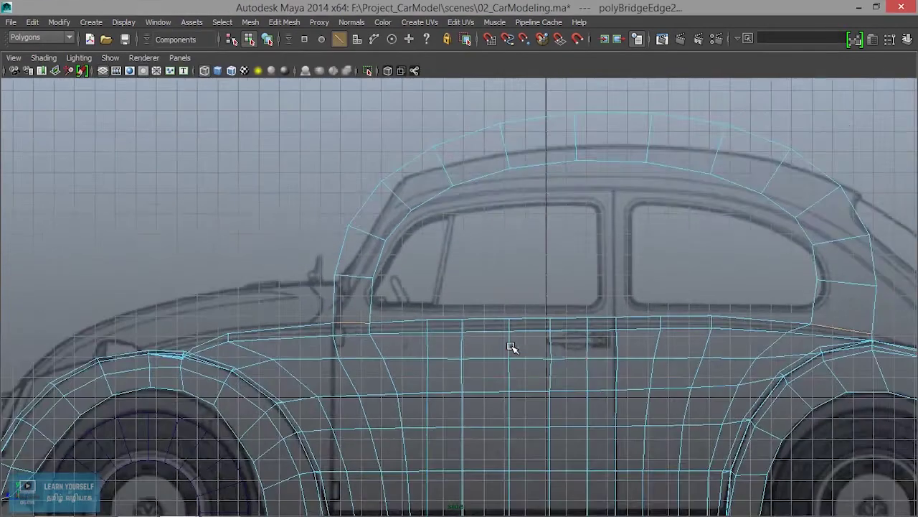
# Toggle to four views and back to a single side view zoomed onto the windshield pillar
pyautogui.keyDown('alt'); pyautogui.moveTo(512, 349); pyautogui.dragTo(359, 394, button='middle'); pyautogui.keyUp('alt')
pyautogui.press('space')
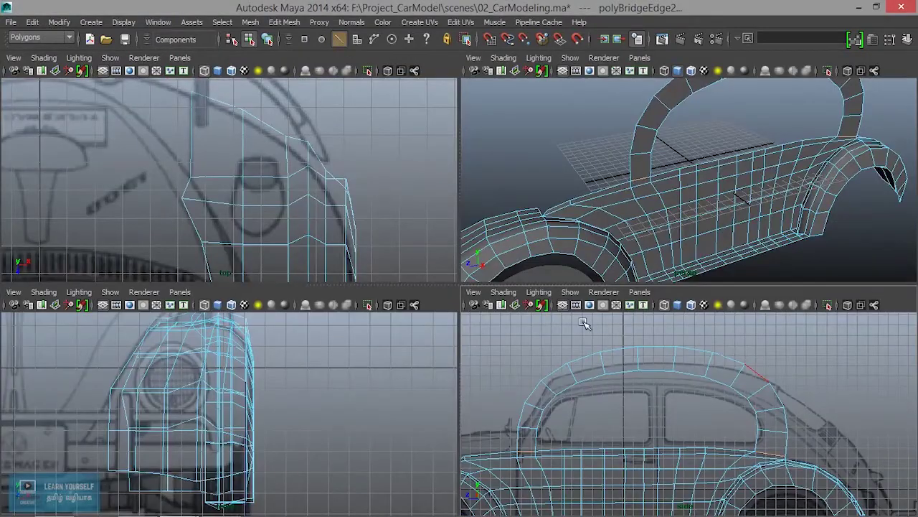
pyautogui.press('space')
pyautogui.keyDown('alt'); pyautogui.moveTo(496, 390); pyautogui.dragTo(693, 349, button='middle'); pyautogui.keyUp('alt')
pyautogui.scroll(3, 562, 334)
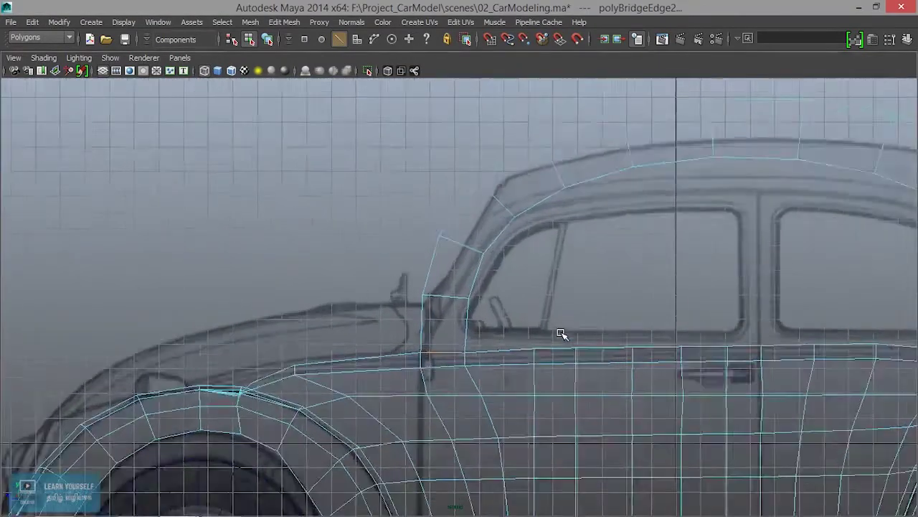
pyautogui.scroll(2, 562, 335)
# Switch to Vertex mode, select the pillar-base vertex and pick the Move tool (W)
pyautogui.moveTo(424, 197); pyautogui.dragTo(383, 236, button='right')
pyautogui.moveTo(451, 277)
pyautogui.mouseDown()
pyautogui.moveTo(497, 317)
pyautogui.moveTo(465, 330)
pyautogui.mouseUp()
pyautogui.press('w')
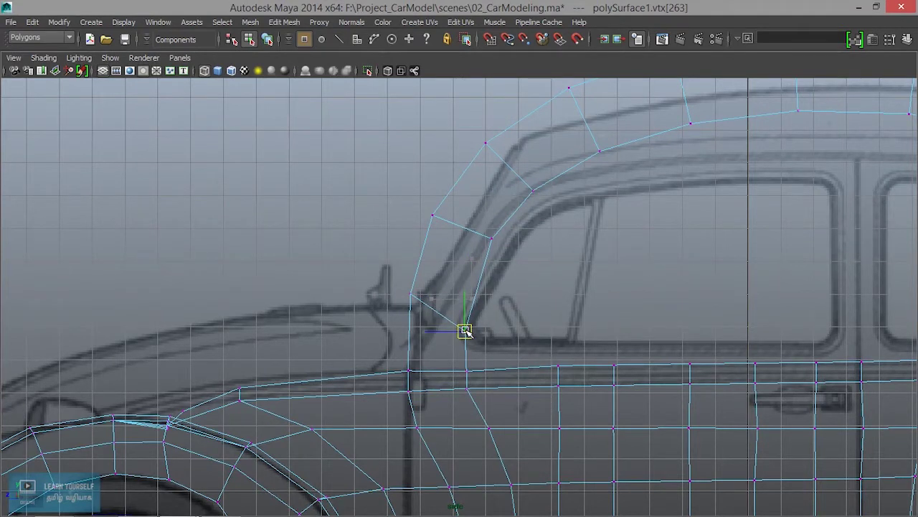
# Drag the windshield pillar vertices onto the blueprint's window frame line
pyautogui.moveTo(465, 331); pyautogui.dragTo(465, 330)
pyautogui.click(407, 293)
pyautogui.moveTo(409, 295); pyautogui.dragTo(428, 331)
pyautogui.click(432, 215)
pyautogui.moveTo(431, 213)
pyautogui.mouseDown()
pyautogui.moveTo(468, 262)
pyautogui.moveTo(496, 257)
pyautogui.moveTo(490, 269)
pyautogui.mouseUp()
pyautogui.click(494, 237)
pyautogui.click(465, 330)
pyautogui.scroll(1, 451, 296)
pyautogui.scroll(1, 447, 237)
pyautogui.click(467, 246)
pyautogui.moveTo(467, 246)
pyautogui.mouseDown()
pyautogui.moveTo(471, 266)
pyautogui.moveTo(455, 268)
pyautogui.mouseUp()
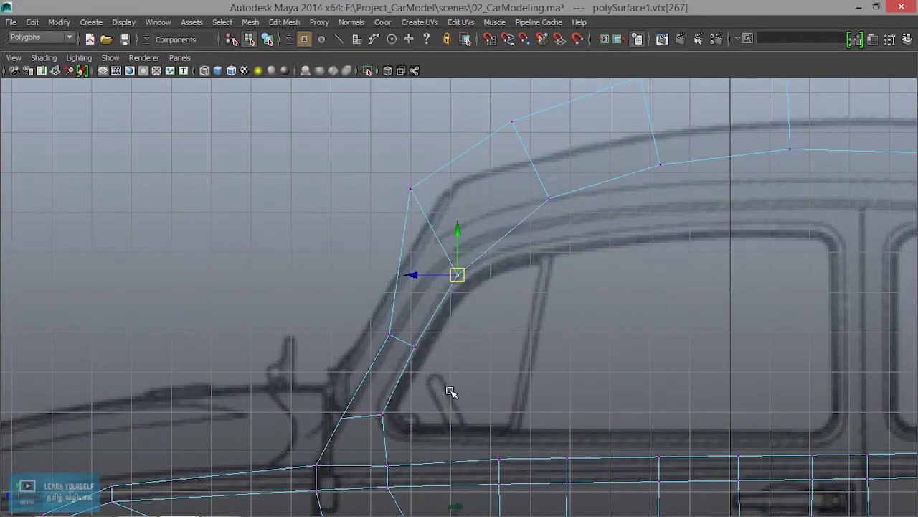
# Fine-tune the inner and base pillar vertices onto the frame line at closer zoom
pyautogui.scroll(3, 449, 391)
pyautogui.keyDown('alt'); pyautogui.moveTo(449, 399); pyautogui.dragTo(576, 250, button='middle'); pyautogui.keyUp('alt')
pyautogui.click(484, 251)
pyautogui.moveTo(485, 251); pyautogui.dragTo(477, 251)
pyautogui.click(416, 394)
pyautogui.moveTo(416, 393); pyautogui.dragTo(409, 384)
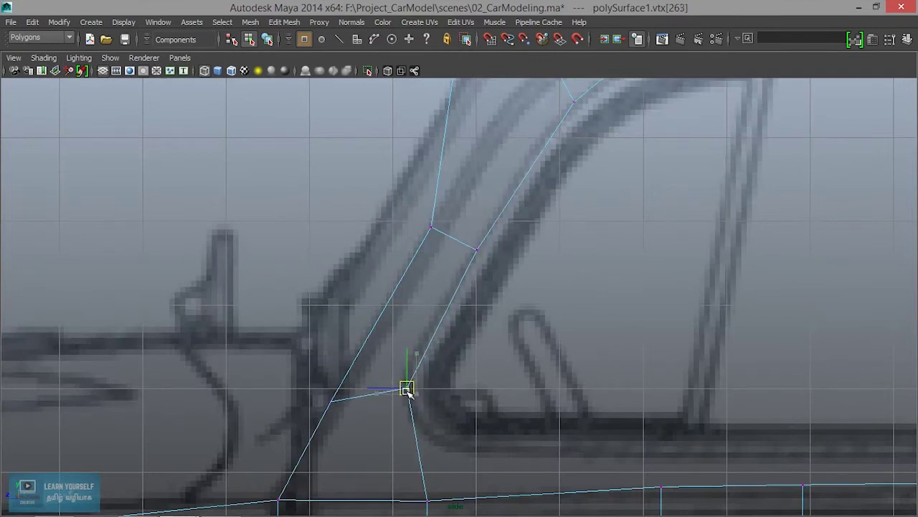
pyautogui.scroll(3, 401, 448)
pyautogui.keyDown('alt'); pyautogui.moveTo(476, 282); pyautogui.dragTo(493, 450, button='middle'); pyautogui.keyUp('alt')
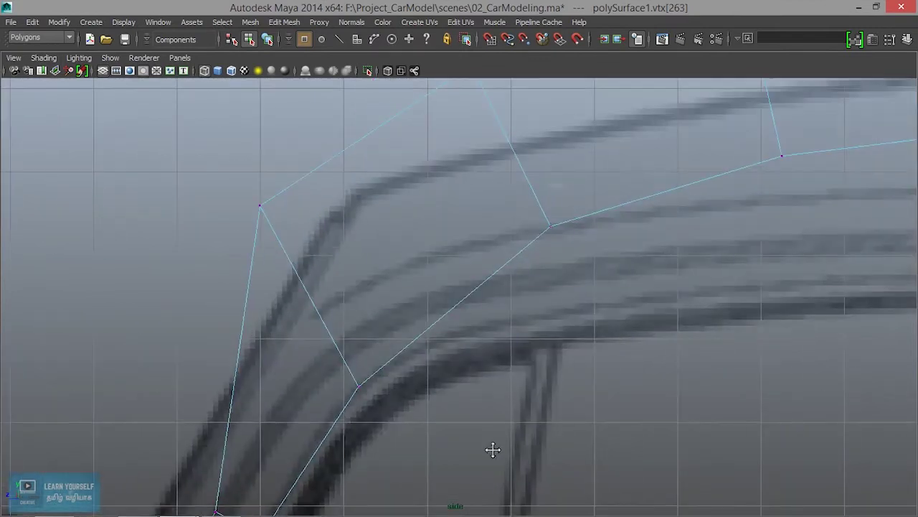
# Pull the top-of-pillar and roof-curve vertices down onto the window frame line
pyautogui.click(260, 206)
pyautogui.keyDown('alt'); pyautogui.moveTo(259, 206); pyautogui.dragTo(439, 167, button='middle'); pyautogui.keyUp('alt')
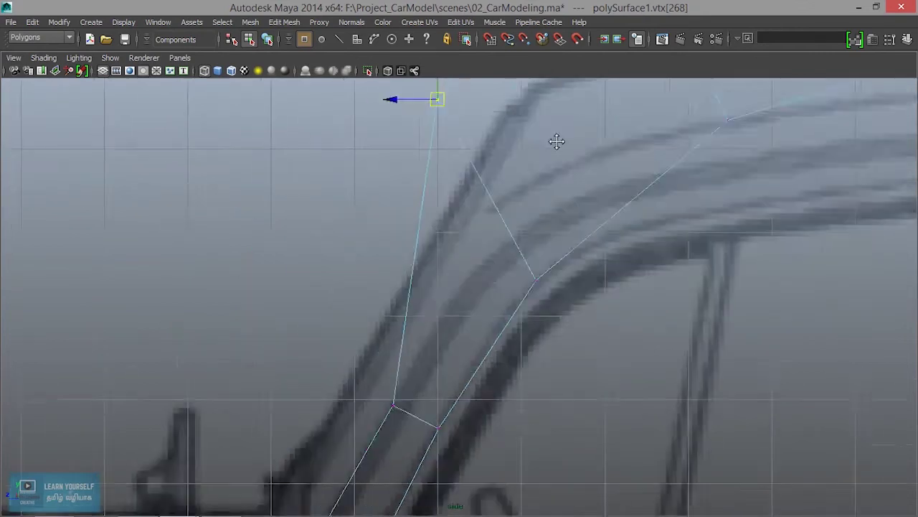
pyautogui.moveTo(415, 166)
pyautogui.mouseDown()
pyautogui.moveTo(473, 274)
pyautogui.moveTo(481, 323)
pyautogui.mouseUp()
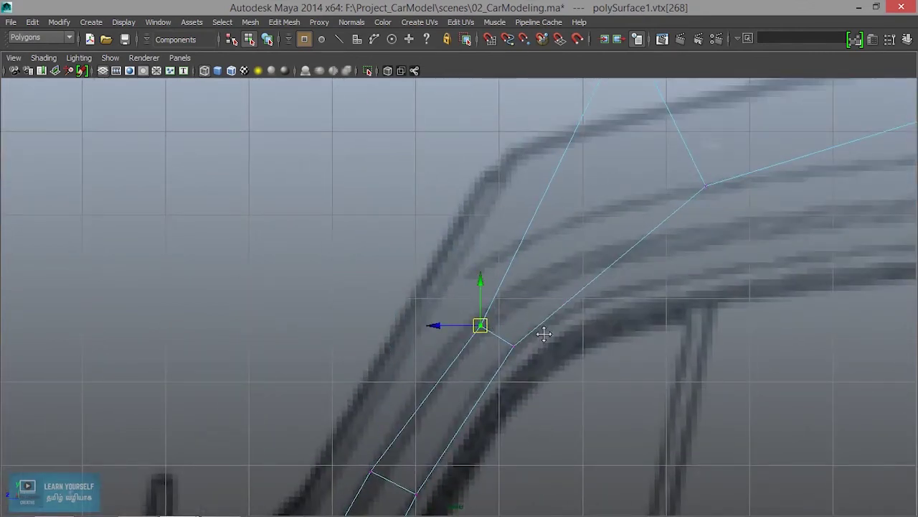
pyautogui.keyDown('alt'); pyautogui.moveTo(547, 329); pyautogui.dragTo(420, 357, button='middle'); pyautogui.keyUp('alt')
pyautogui.click(587, 228)
pyautogui.moveTo(575, 215)
pyautogui.mouseDown()
pyautogui.moveTo(576, 293)
pyautogui.moveTo(488, 317)
pyautogui.mouseUp()
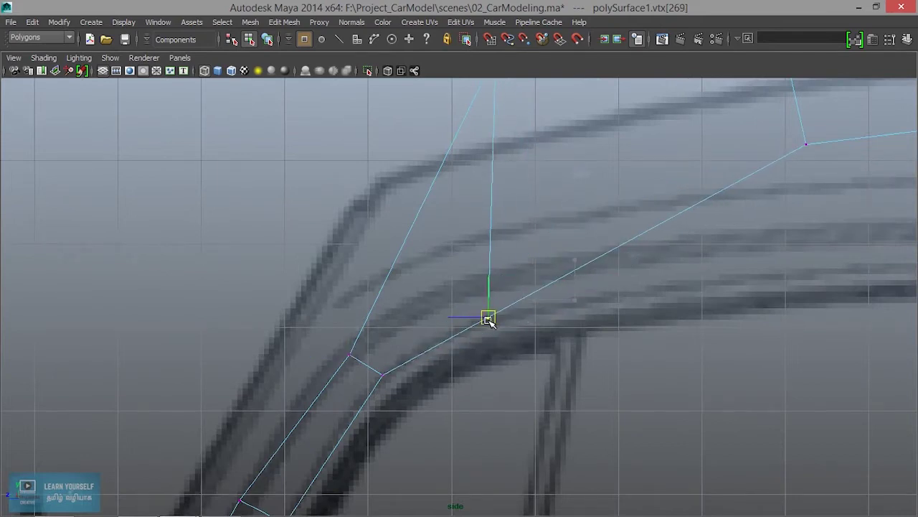
pyautogui.keyDown('alt'); pyautogui.moveTo(557, 290); pyautogui.dragTo(557, 367, button='middle'); pyautogui.keyUp('alt')
pyautogui.click(495, 129)
pyautogui.moveTo(496, 127); pyautogui.dragTo(470, 361)
# Lower the next front-roof arch vertices onto the roof line
pyautogui.moveTo(474, 355)
pyautogui.keyDown('alt'); pyautogui.mouseDown(button='middle')
pyautogui.moveTo(440, 334)
pyautogui.moveTo(297, 293)
pyautogui.mouseUp(button='middle'); pyautogui.keyUp('alt')
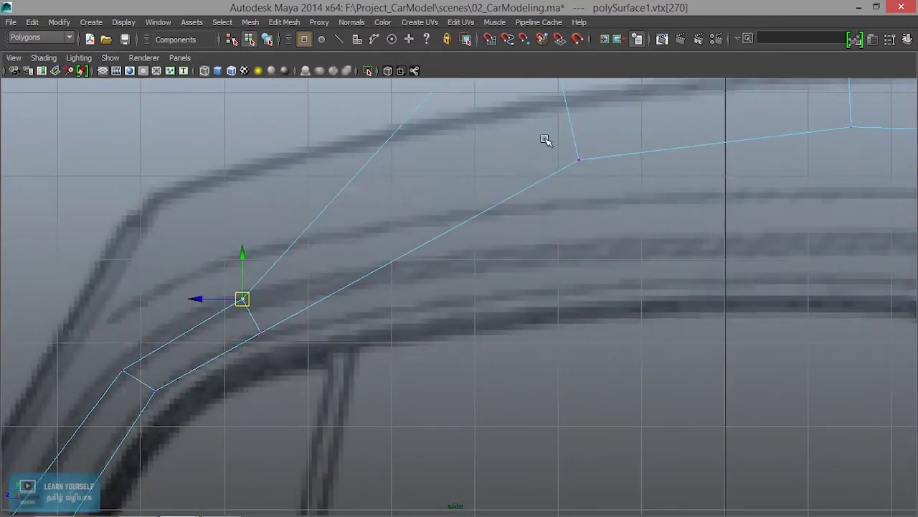
pyautogui.click(579, 157)
pyautogui.moveTo(579, 158)
pyautogui.mouseDown()
pyautogui.moveTo(549, 289)
pyautogui.moveTo(513, 289)
pyautogui.mouseUp()
pyautogui.keyDown('alt'); pyautogui.moveTo(535, 133); pyautogui.dragTo(531, 268, button='middle'); pyautogui.keyUp('alt')
pyautogui.click(533, 108)
pyautogui.moveTo(535, 109); pyautogui.dragTo(492, 383)
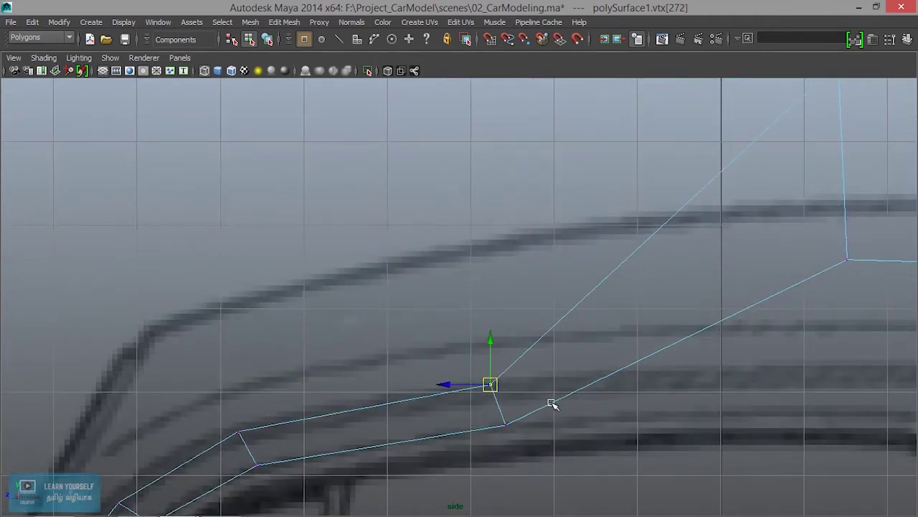
pyautogui.keyDown('alt'); pyautogui.moveTo(551, 403); pyautogui.dragTo(272, 329, button='middle'); pyautogui.keyUp('alt')
pyautogui.click(567, 186)
pyautogui.moveTo(568, 187); pyautogui.dragTo(564, 332)
pyautogui.moveTo(574, 316)
pyautogui.keyDown('alt'); pyautogui.mouseDown(button='right')
pyautogui.moveTo(547, 369)
pyautogui.moveTo(513, 221)
pyautogui.mouseUp(button='right'); pyautogui.keyUp('alt')
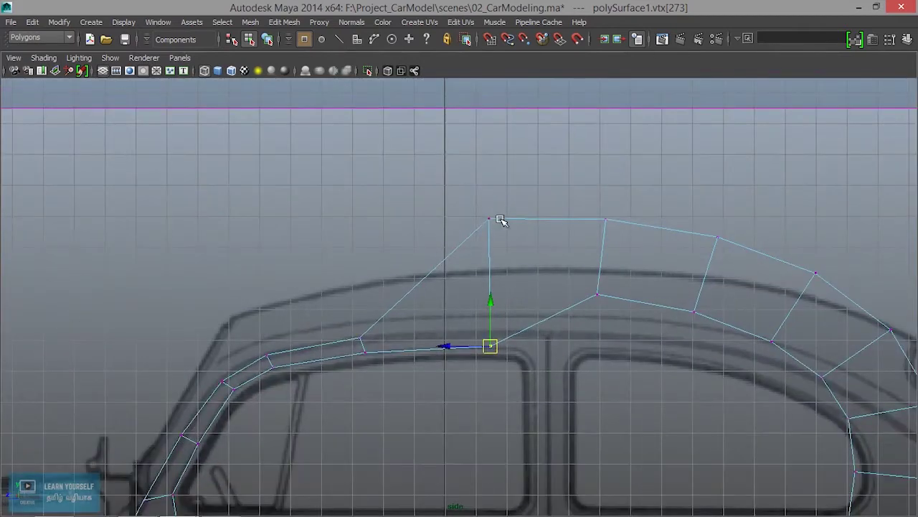
# Lower and slide the vertices above the door pillar onto the frame line
pyautogui.click(488, 218)
pyautogui.moveTo(490, 218)
pyautogui.mouseDown()
pyautogui.moveTo(493, 340)
pyautogui.moveTo(492, 331)
pyautogui.mouseUp()
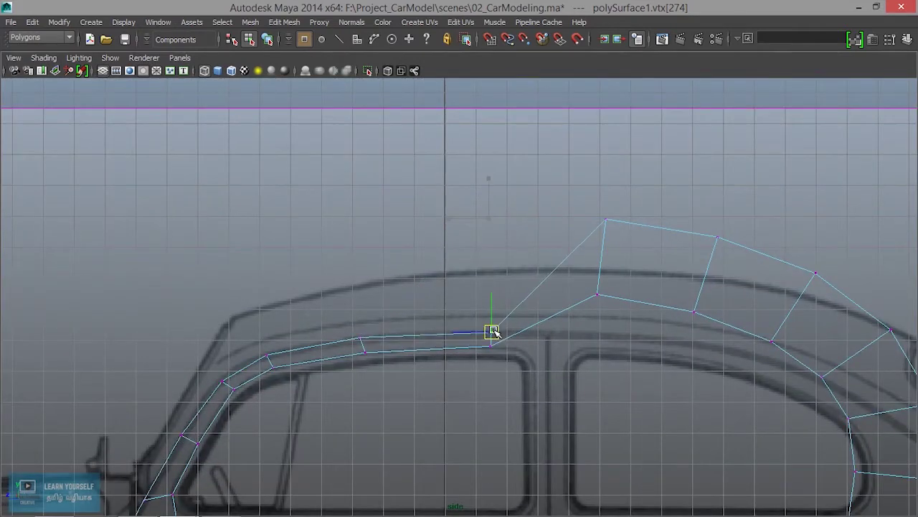
pyautogui.scroll(1, 524, 373)
pyautogui.scroll(2, 545, 337)
pyautogui.scroll(2, 535, 305)
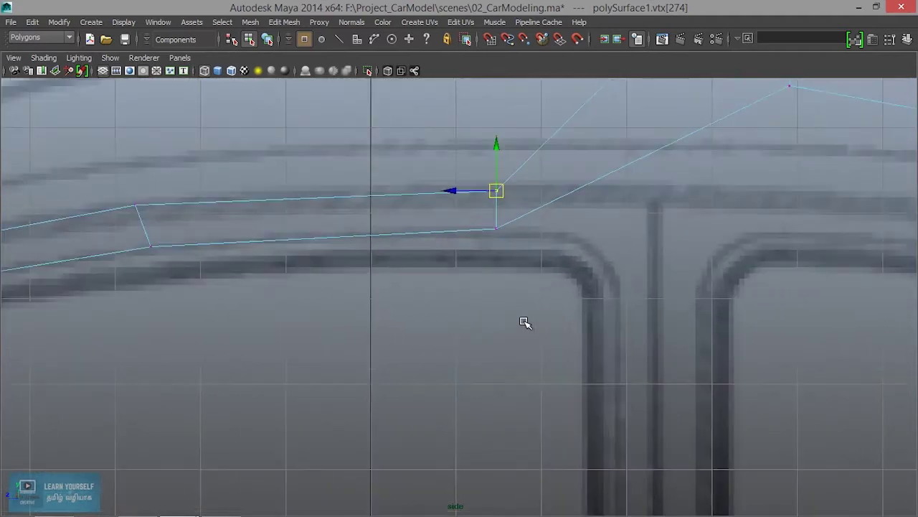
pyautogui.scroll(1, 513, 334)
pyautogui.click(445, 281)
pyautogui.moveTo(445, 281); pyautogui.dragTo(521, 289)
pyautogui.click(444, 245)
pyautogui.moveTo(475, 261); pyautogui.dragTo(488, 251, button='middle')
pyautogui.moveTo(455, 244); pyautogui.dragTo(523, 250)
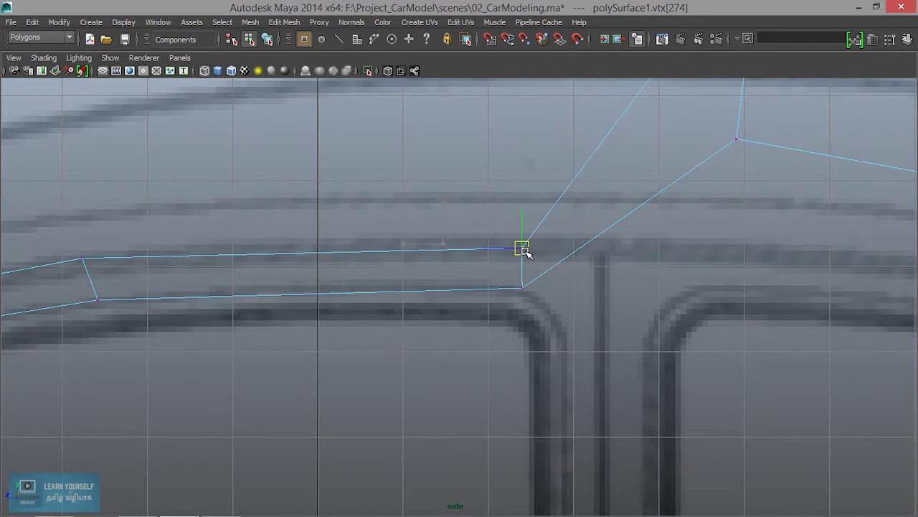
# Pull the upper-right and top roof vertices down onto the frame line
pyautogui.keyDown('alt'); pyautogui.moveTo(618, 334); pyautogui.dragTo(588, 371, button='middle'); pyautogui.keyUp('alt')
pyautogui.keyDown('alt'); pyautogui.moveTo(738, 227); pyautogui.dragTo(629, 313, button='middle'); pyautogui.keyUp('alt')
pyautogui.click(602, 259)
pyautogui.moveTo(604, 249); pyautogui.dragTo(595, 396)
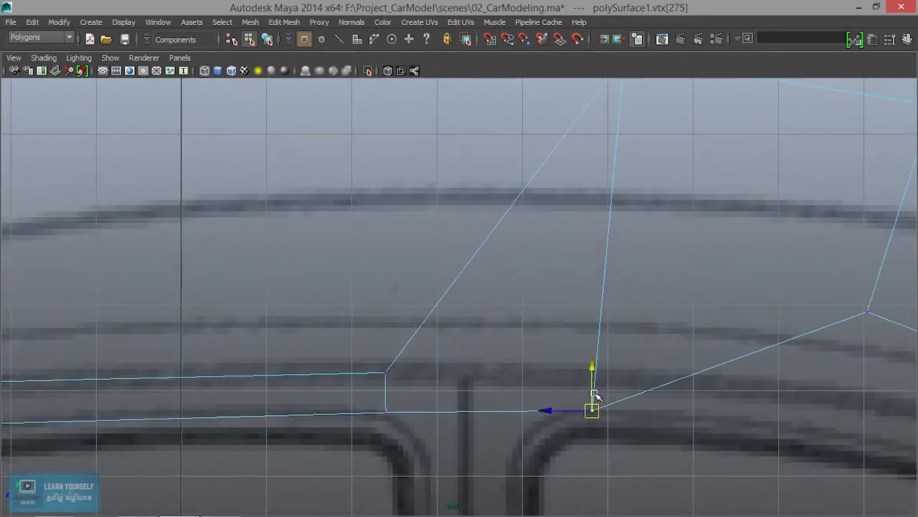
pyautogui.keyDown('alt'); pyautogui.moveTo(594, 396); pyautogui.dragTo(599, 251, button='right'); pyautogui.keyUp('alt')
pyautogui.moveTo(559, 216); pyautogui.dragTo(521, 330)
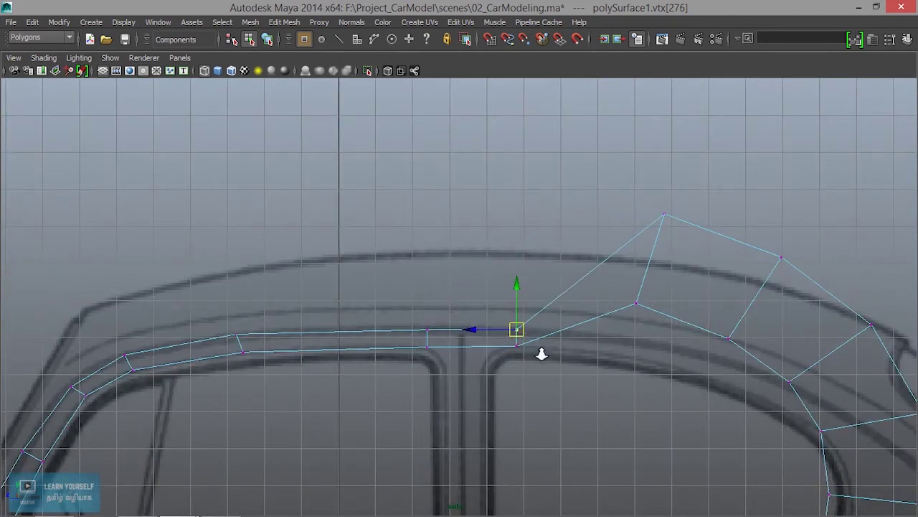
# Lower the next two top arch vertices past the door pillar onto the frame line
pyautogui.scroll(5, 542, 354)
pyautogui.keyDown('alt'); pyautogui.moveTo(613, 403); pyautogui.dragTo(432, 360, button='middle'); pyautogui.keyUp('alt')
pyautogui.keyDown('alt'); pyautogui.moveTo(541, 257); pyautogui.dragTo(443, 216, button='middle'); pyautogui.keyUp('alt')
pyautogui.click(555, 225)
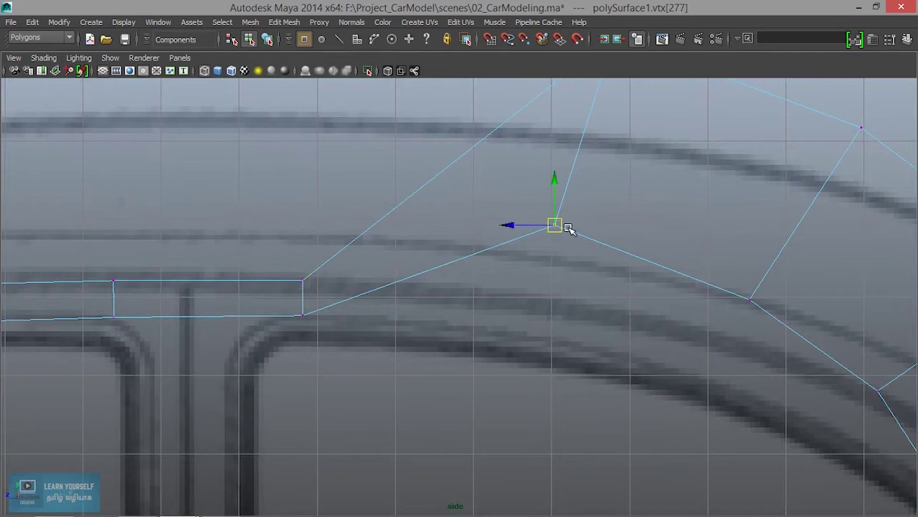
pyautogui.click(546, 205)
pyautogui.click(554, 223)
pyautogui.moveTo(554, 223); pyautogui.dragTo(542, 335)
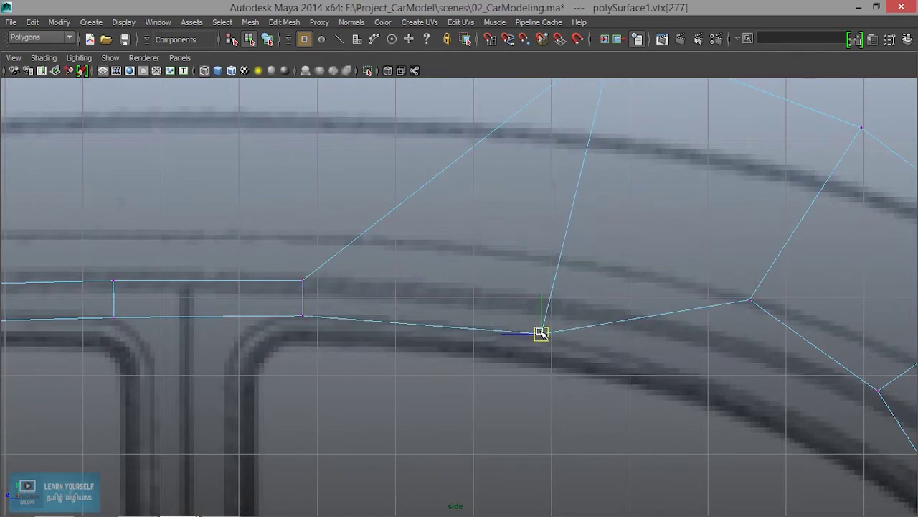
pyautogui.scroll(-4, 495, 156)
pyautogui.click(523, 188)
pyautogui.moveTo(524, 188)
pyautogui.mouseDown()
pyautogui.moveTo(512, 291)
pyautogui.moveTo(500, 297)
pyautogui.mouseUp()
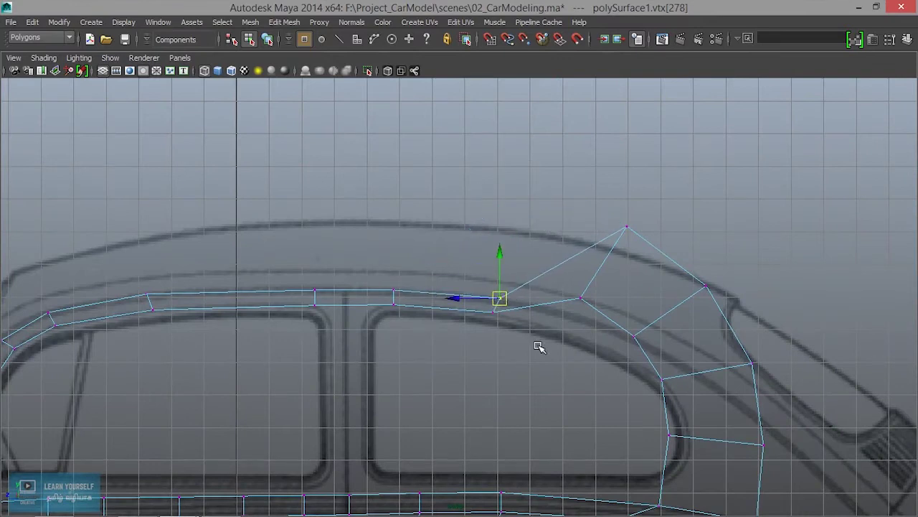
# Pull the top rear-arch vertices down onto the rear window's frame line
pyautogui.scroll(5, 539, 346)
pyautogui.keyDown('alt'); pyautogui.moveTo(541, 349); pyautogui.dragTo(378, 276, button='middle'); pyautogui.keyUp('alt')
pyautogui.click(524, 207)
pyautogui.moveTo(524, 208); pyautogui.dragTo(514, 315)
pyautogui.scroll(-3, 549, 295)
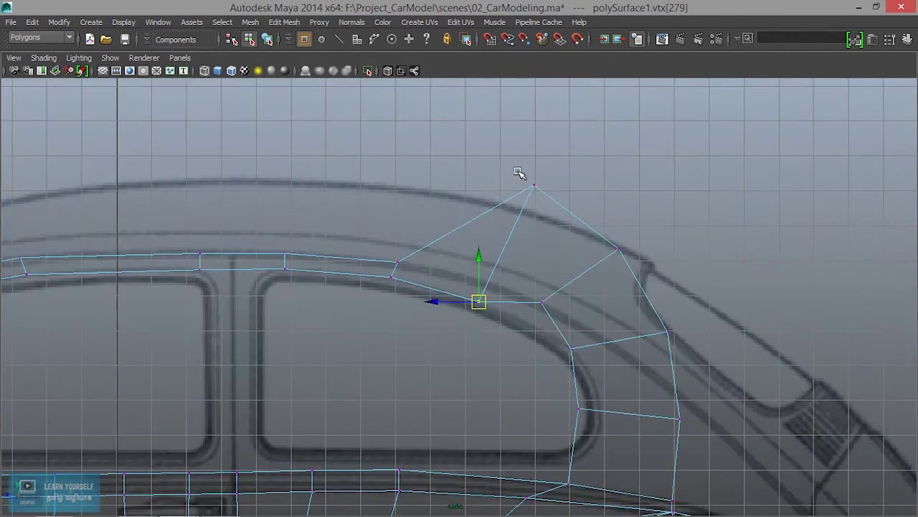
pyautogui.click(533, 185)
pyautogui.moveTo(533, 185); pyautogui.dragTo(495, 283)
pyautogui.click(542, 303)
pyautogui.moveTo(542, 303); pyautogui.dragTo(543, 329)
pyautogui.click(619, 250)
pyautogui.moveTo(617, 251); pyautogui.dragTo(579, 320)
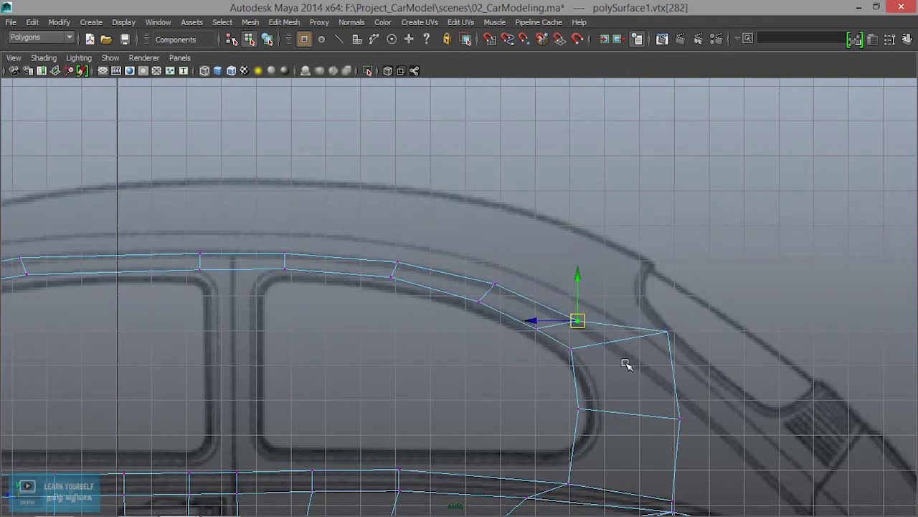
# Adjust the vertices around the rear window's rounded corner onto the blueprint lines
pyautogui.scroll(2, 625, 365)
pyautogui.keyDown('alt'); pyautogui.moveTo(518, 322); pyautogui.dragTo(507, 224, button='middle'); pyautogui.keyUp('alt')
pyautogui.click(510, 286)
pyautogui.moveTo(512, 287)
pyautogui.mouseDown()
pyautogui.moveTo(540, 279)
pyautogui.moveTo(541, 261)
pyautogui.mouseUp()
pyautogui.click(644, 300)
pyautogui.moveTo(648, 307); pyautogui.dragTo(664, 292)
pyautogui.click(629, 186)
pyautogui.moveTo(629, 186)
pyautogui.mouseDown()
pyautogui.moveTo(582, 224)
pyautogui.moveTo(590, 218)
pyautogui.mouseUp()
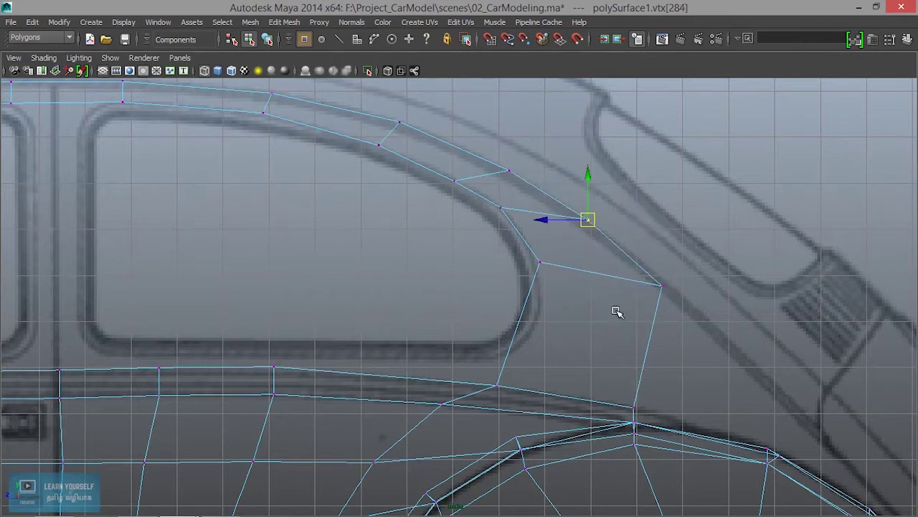
# Zoom out to review the rear of the arch and open the Edit Mesh menu
pyautogui.scroll(2, 638, 352)
pyautogui.scroll(2, 637, 352)
pyautogui.scroll(-1, 682, 399)
pyautogui.scroll(-3, 488, 388)
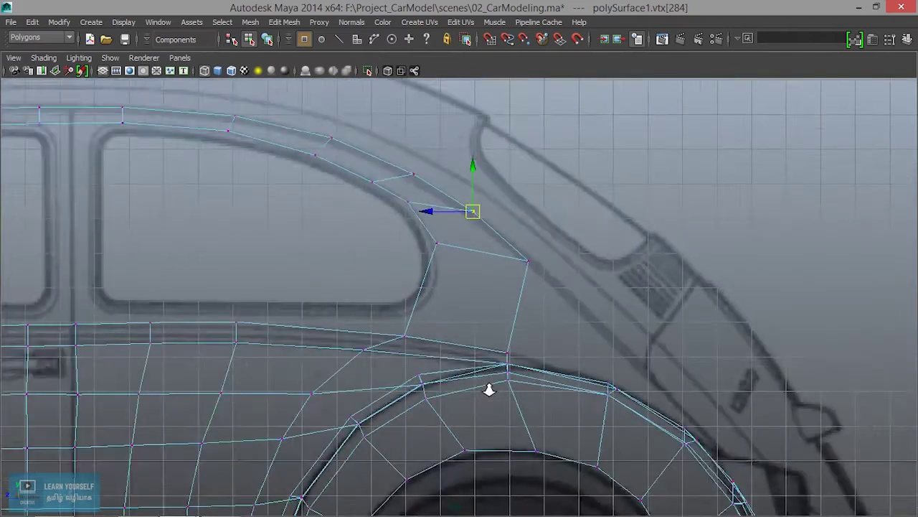
pyautogui.scroll(3, 488, 390)
pyautogui.scroll(-2, 636, 344)
pyautogui.scroll(3, 636, 348)
pyautogui.scroll(2, 430, 318)
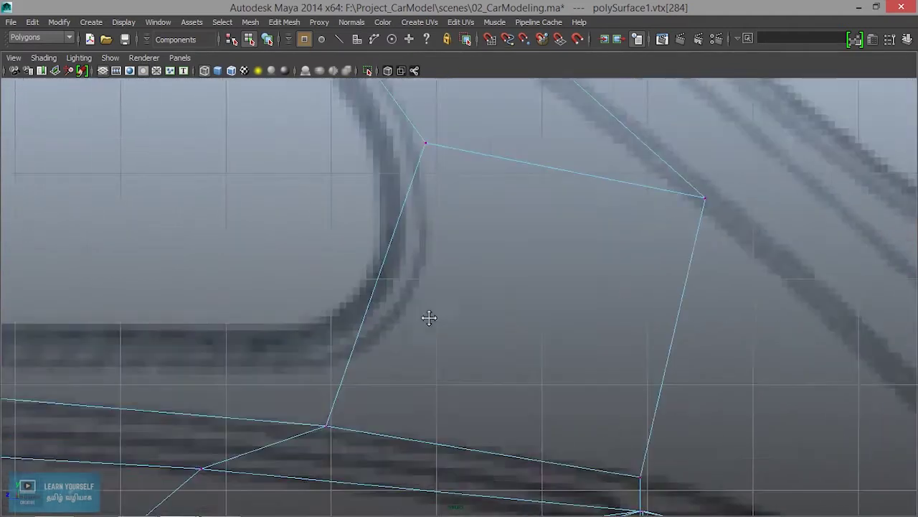
pyautogui.scroll(-3, 488, 388)
pyautogui.scroll(1, 678, 430)
pyautogui.scroll(2, 678, 431)
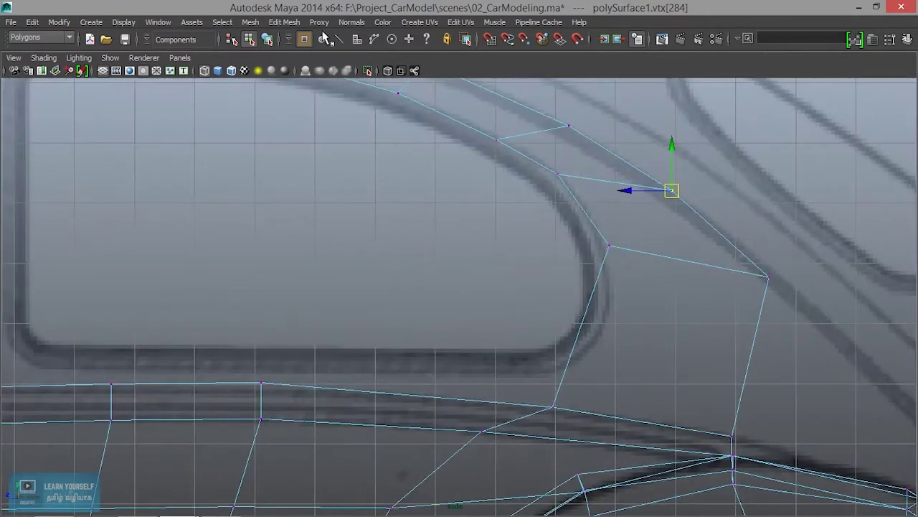
pyautogui.click(282, 22)
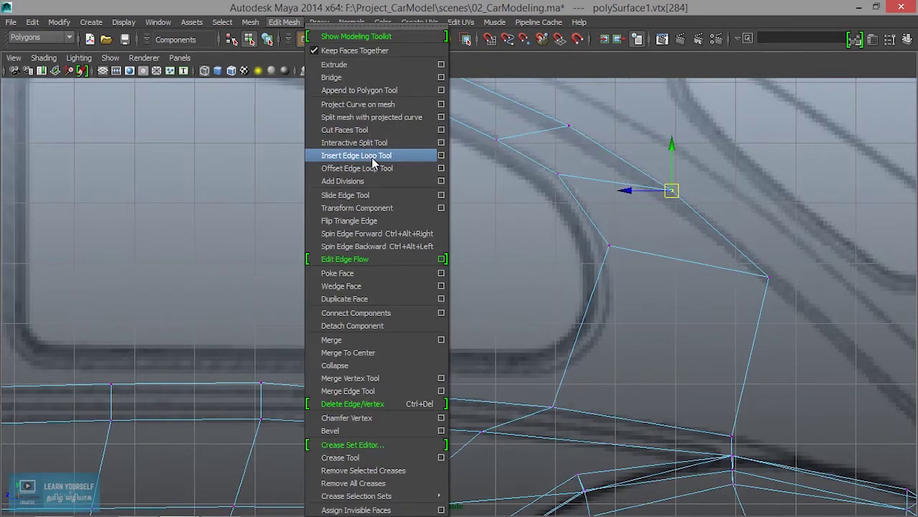
# Open the Insert Edge Loop Tool options and reset them to insert a single loop
pyautogui.click(441, 156)
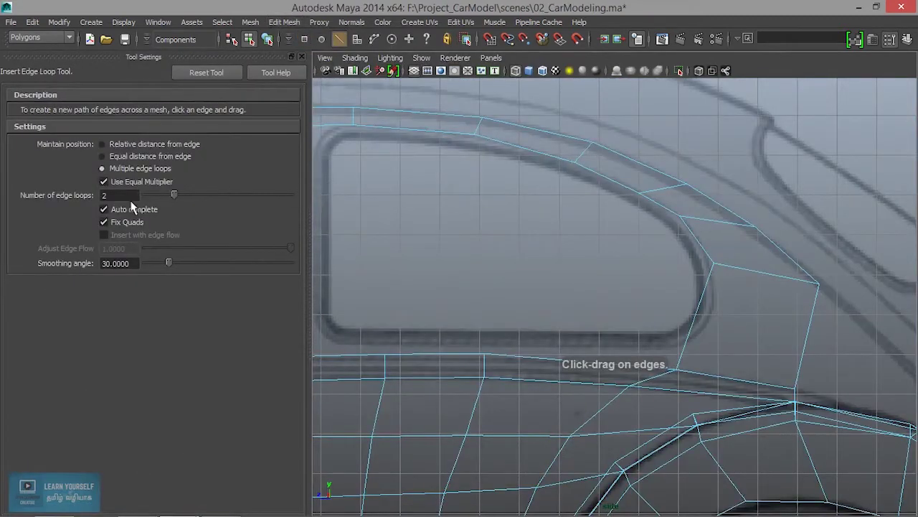
pyautogui.click(229, 73)
pyautogui.click(103, 168)
pyautogui.write('3')
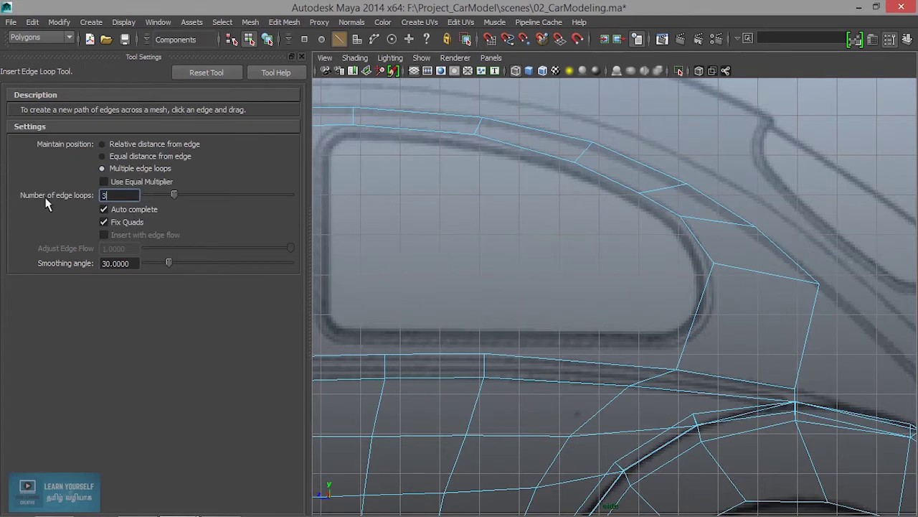
pyautogui.keyDown('alt'); pyautogui.moveTo(578, 344); pyautogui.dragTo(602, 337, button='middle'); pyautogui.keyUp('alt')
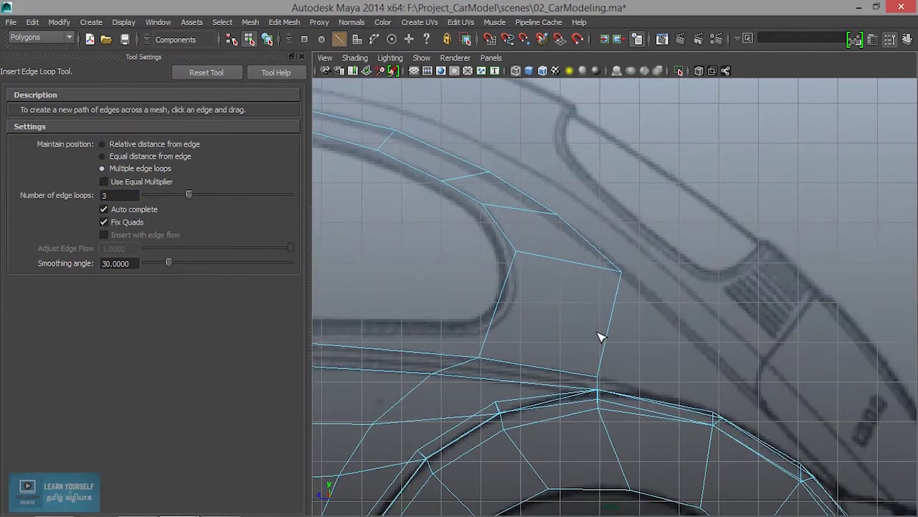
pyautogui.moveTo(618, 328)
pyautogui.keyDown('alt'); pyautogui.mouseDown(button='middle')
pyautogui.moveTo(684, 403)
pyautogui.moveTo(695, 356)
pyautogui.mouseUp(button='middle'); pyautogui.keyUp('alt')
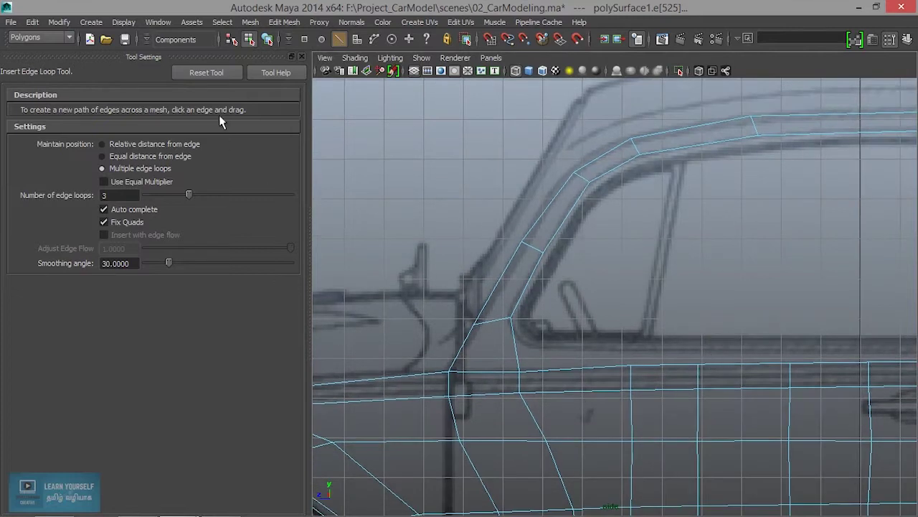
pyautogui.click(217, 75)
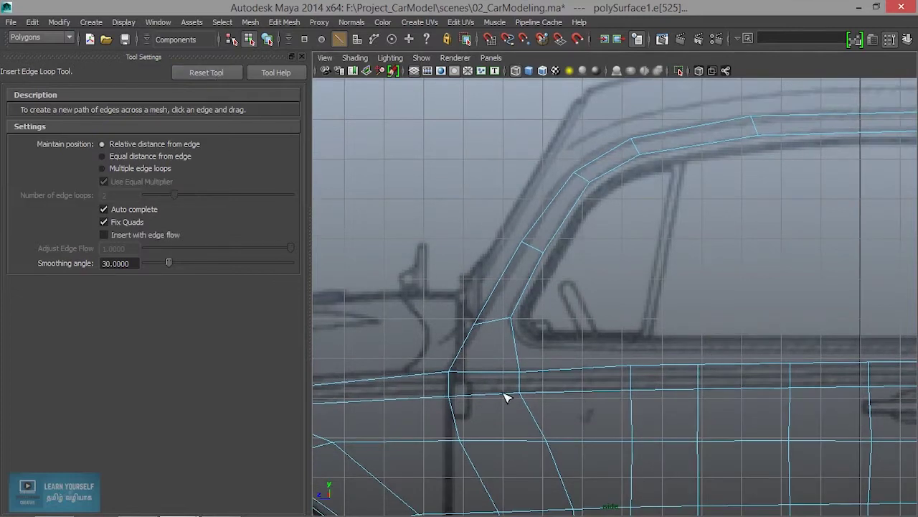
# Insert edge loops across the pillar base and roof strip, then close Tool Settings
pyautogui.click(517, 351)
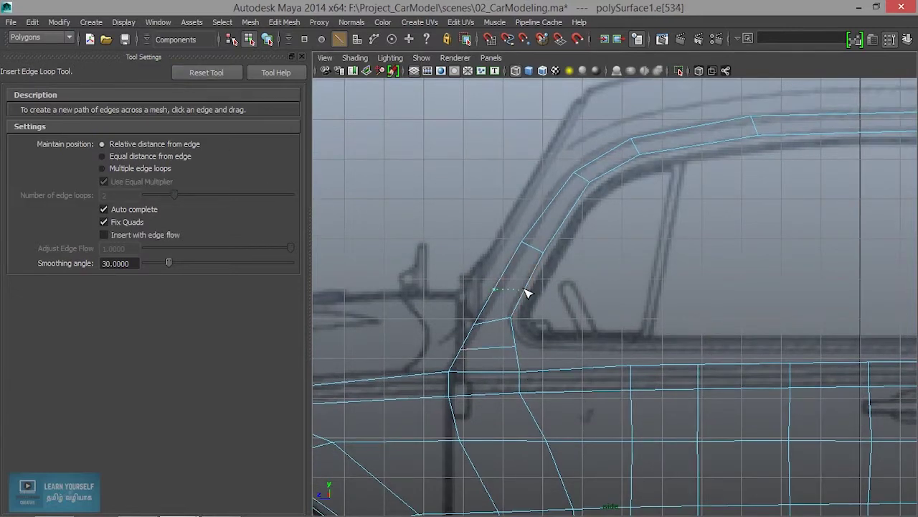
pyautogui.keyDown('alt'); pyautogui.moveTo(599, 313); pyautogui.dragTo(469, 381, button='middle'); pyautogui.keyUp('alt')
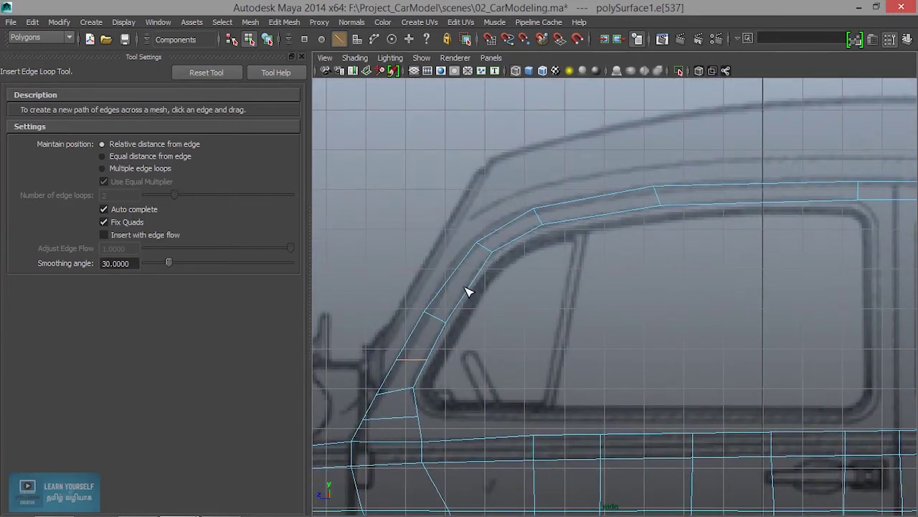
pyautogui.keyDown('alt'); pyautogui.moveTo(656, 325); pyautogui.dragTo(595, 294, button='middle'); pyautogui.keyUp('alt')
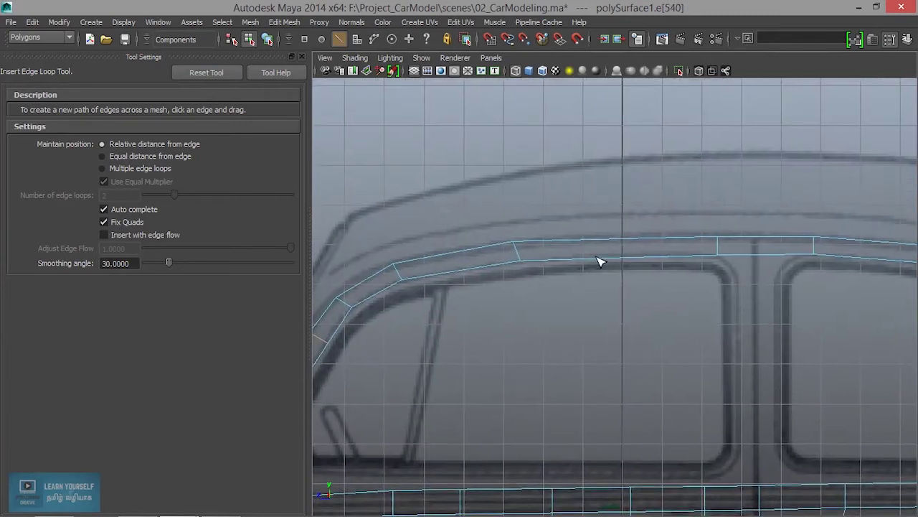
pyautogui.click(671, 258)
pyautogui.keyDown('alt'); pyautogui.moveTo(674, 262); pyautogui.dragTo(475, 317, button='middle'); pyautogui.keyUp('alt')
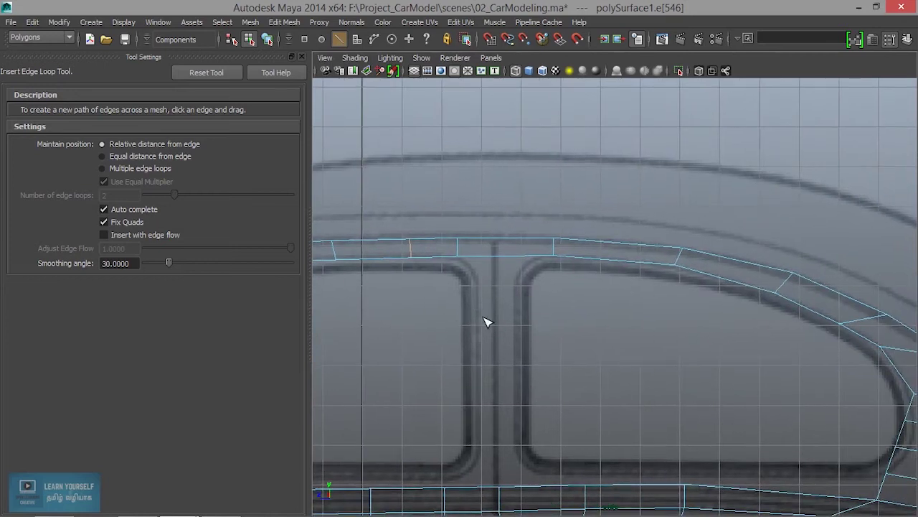
pyautogui.keyDown('alt'); pyautogui.moveTo(702, 337); pyautogui.dragTo(806, 328, button='middle'); pyautogui.keyUp('alt')
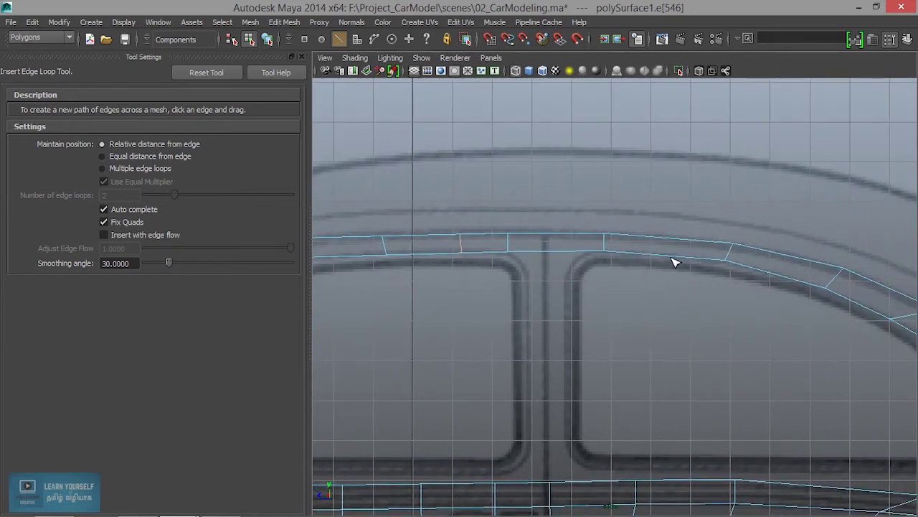
pyautogui.keyDown('alt'); pyautogui.moveTo(716, 338); pyautogui.dragTo(579, 335, button='middle'); pyautogui.keyUp('alt')
pyautogui.keyDown('alt'); pyautogui.moveTo(850, 329); pyautogui.dragTo(677, 300, button='middle'); pyautogui.keyUp('alt')
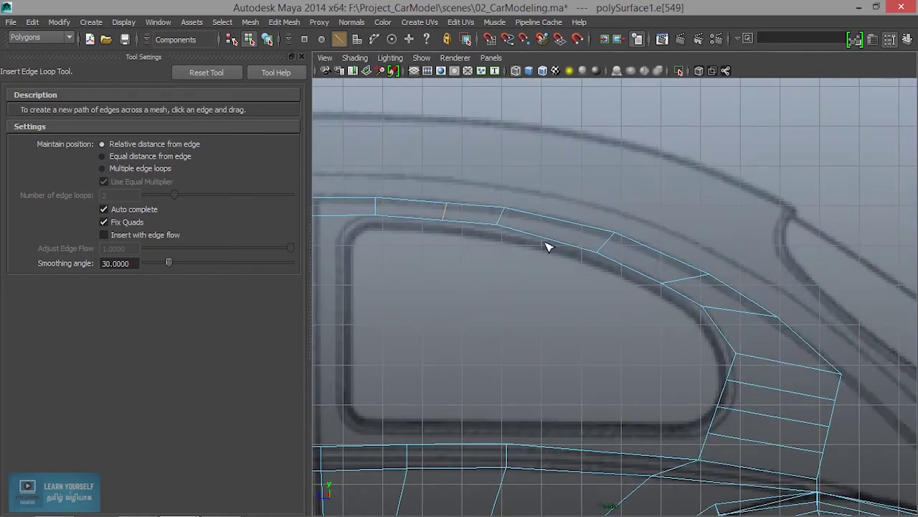
pyautogui.moveTo(640, 388)
pyautogui.keyDown('alt'); pyautogui.mouseDown(button='middle')
pyautogui.moveTo(697, 302)
pyautogui.moveTo(781, 302)
pyautogui.moveTo(774, 307)
pyautogui.mouseUp(button='middle'); pyautogui.keyUp('alt')
pyautogui.click(301, 57)
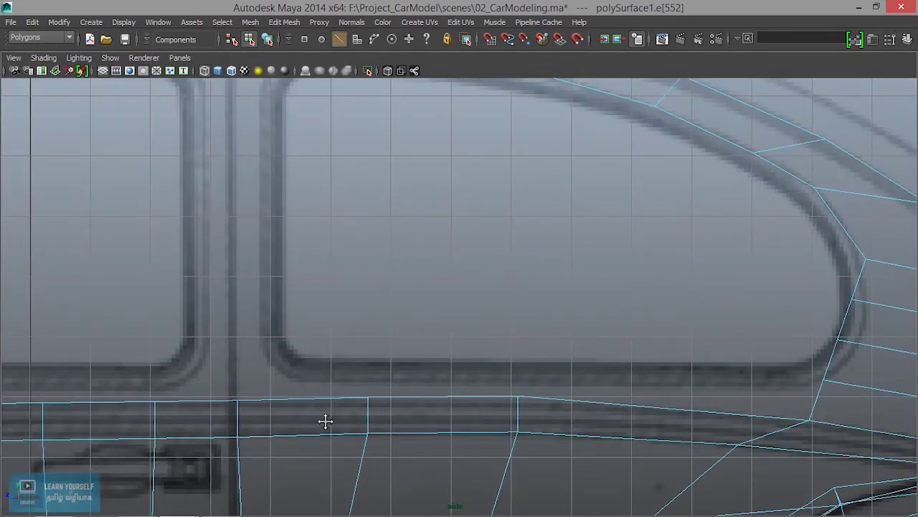
# In vertex mode, move the lower front-pillar vertices onto the blueprint's pillar line
pyautogui.keyDown('alt'); pyautogui.moveTo(244, 80); pyautogui.dragTo(479, 172, button='middle'); pyautogui.keyUp('alt')
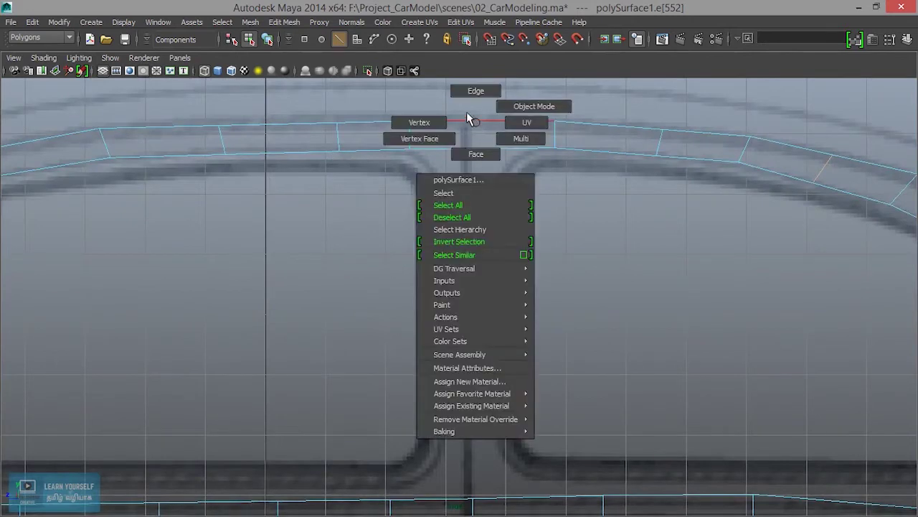
pyautogui.moveTo(478, 129); pyautogui.dragTo(420, 123, button='right')
pyautogui.keyDown('alt'); pyautogui.moveTo(544, 205); pyautogui.dragTo(591, 210, button='middle'); pyautogui.keyUp('alt')
pyautogui.scroll(2, 487, 308)
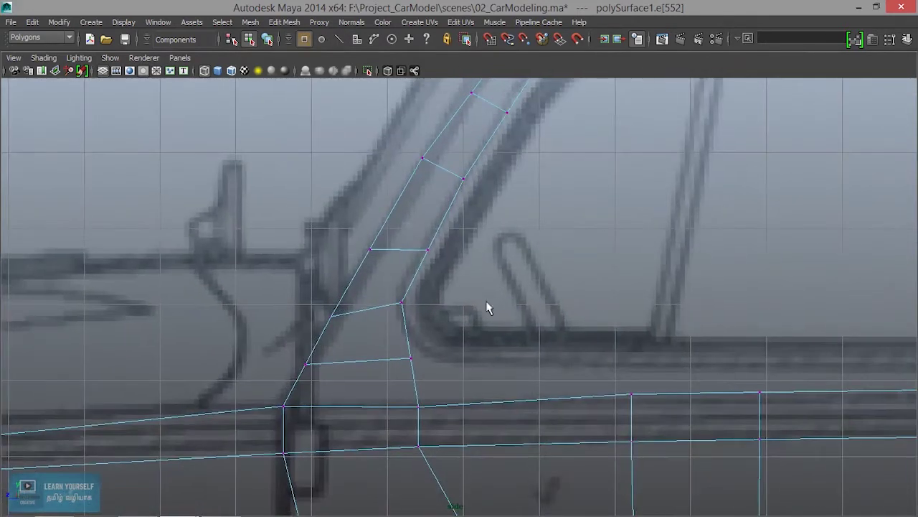
pyautogui.press('w')
pyautogui.moveTo(428, 251); pyautogui.dragTo(424, 247)
pyautogui.click(402, 302)
pyautogui.moveTo(402, 303); pyautogui.dragTo(401, 307)
pyautogui.click(332, 315)
# Shift the inner and outer vertices further up the pillar onto the blueprint outline
pyautogui.keyDown('alt'); pyautogui.moveTo(341, 321); pyautogui.dragTo(406, 424, button='middle'); pyautogui.keyUp('alt')
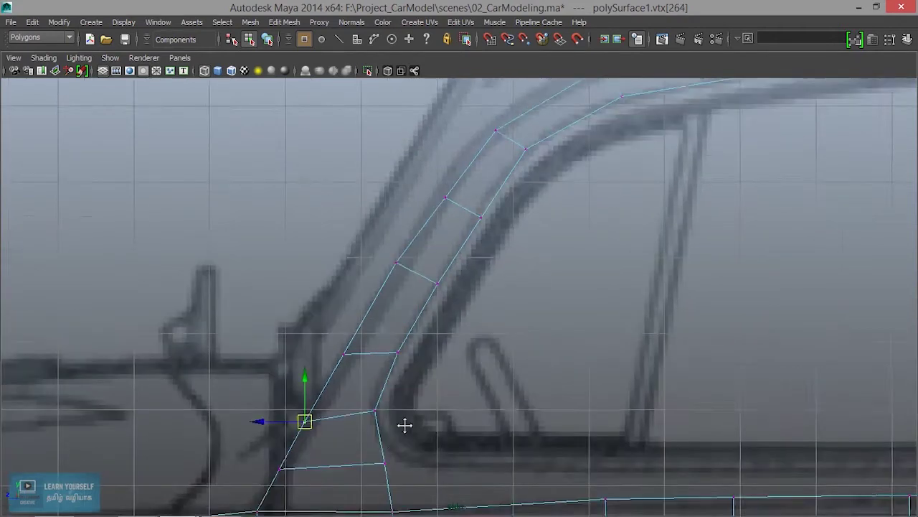
pyautogui.click(388, 290)
pyautogui.click(435, 292)
pyautogui.moveTo(436, 294); pyautogui.dragTo(432, 304)
pyautogui.keyDown('alt'); pyautogui.moveTo(495, 382); pyautogui.dragTo(487, 431, button='middle'); pyautogui.keyUp('alt')
pyautogui.click(430, 325)
pyautogui.click(468, 338)
pyautogui.moveTo(467, 338); pyautogui.dragTo(425, 325)
pyautogui.click(430, 324)
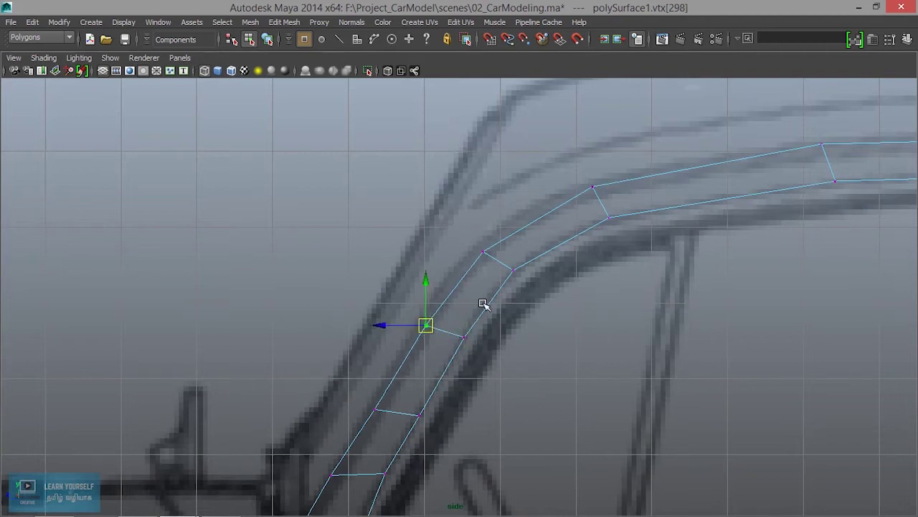
# Align the roof-corner vertices at the top of the pillar with the blueprint's window-frame curve
pyautogui.keyDown('alt'); pyautogui.moveTo(484, 306); pyautogui.dragTo(369, 365, button='middle'); pyautogui.keyUp('alt')
pyautogui.click(378, 379)
pyautogui.click(472, 315)
pyautogui.moveTo(474, 316); pyautogui.dragTo(459, 323)
pyautogui.click(467, 297)
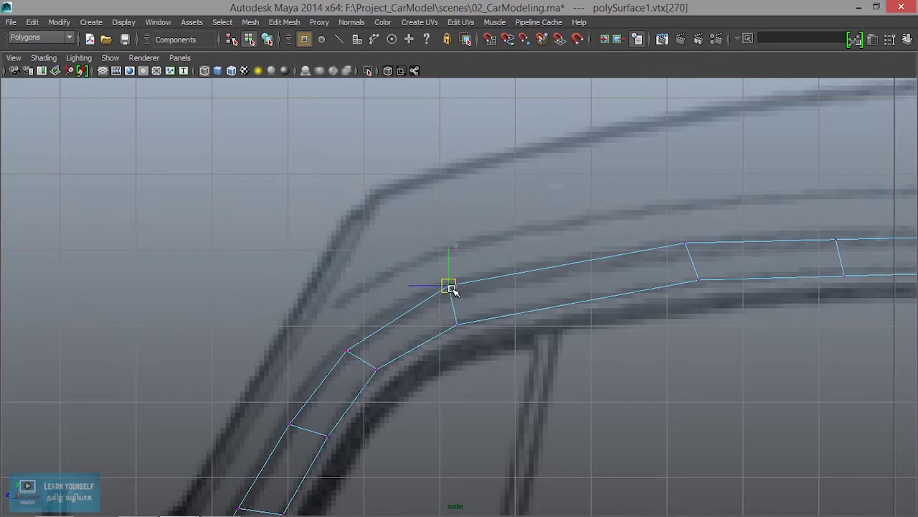
pyautogui.moveTo(457, 287); pyautogui.dragTo(446, 290)
pyautogui.keyDown('alt'); pyautogui.moveTo(637, 310); pyautogui.dragTo(366, 359, button='middle'); pyautogui.keyUp('alt')
pyautogui.scroll(-5, 366, 358)
pyautogui.scroll(3, 369, 367)
pyautogui.scroll(2, 369, 369)
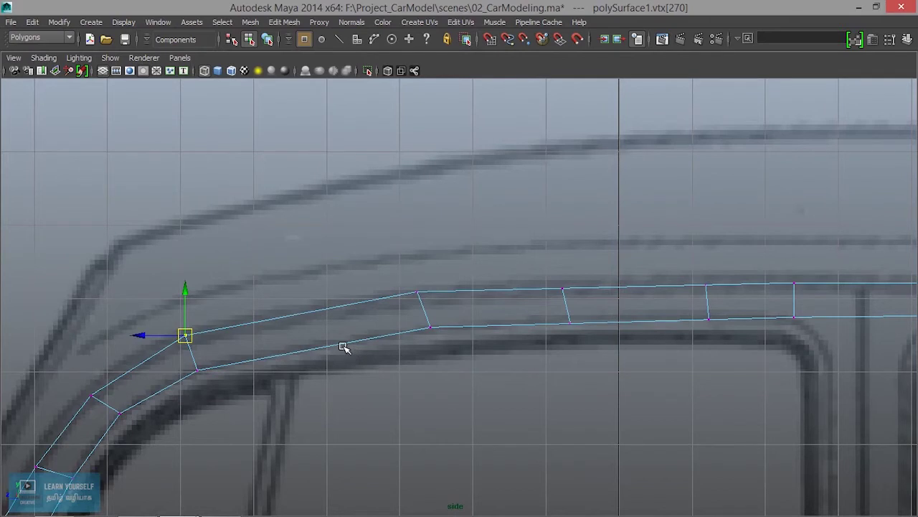
pyautogui.click(293, 23)
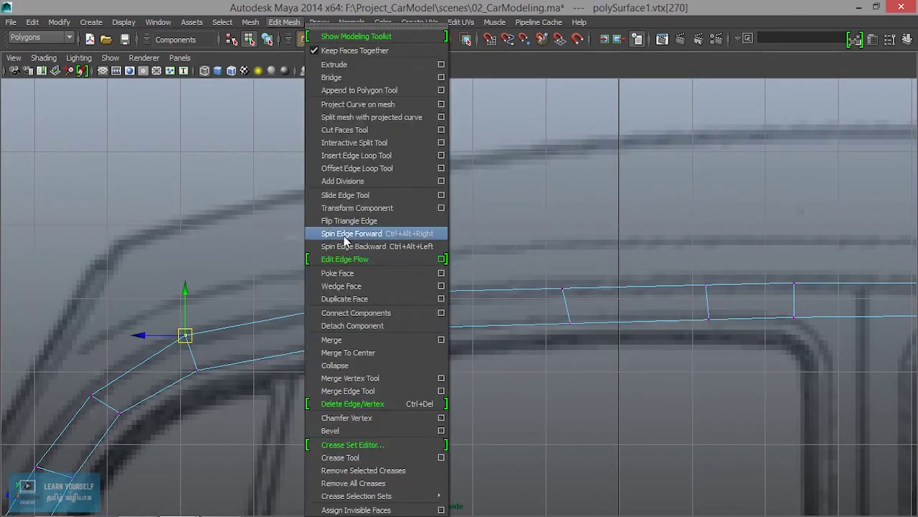
# Insert an edge loop across the roof's front corner and raise its new vertices onto the blueprint
pyautogui.click(369, 157)
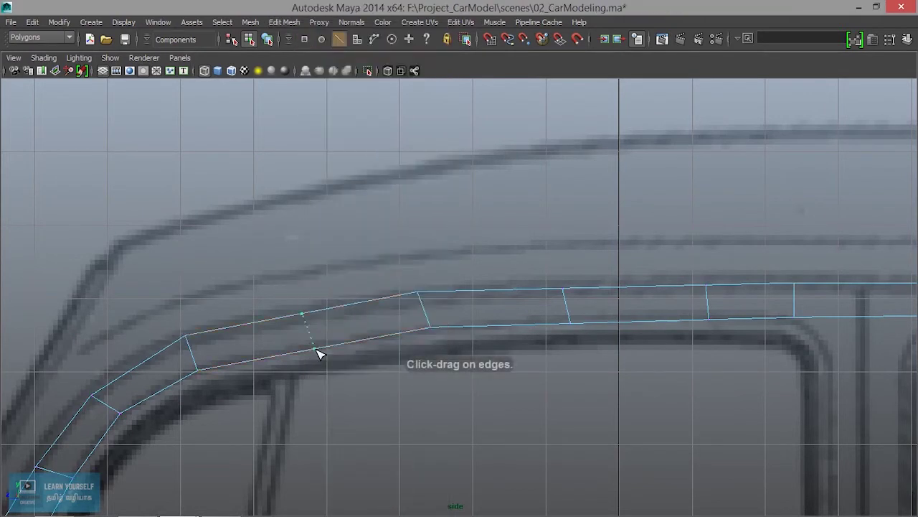
pyautogui.click(316, 351)
pyautogui.moveTo(321, 352); pyautogui.dragTo(323, 163, button='right')
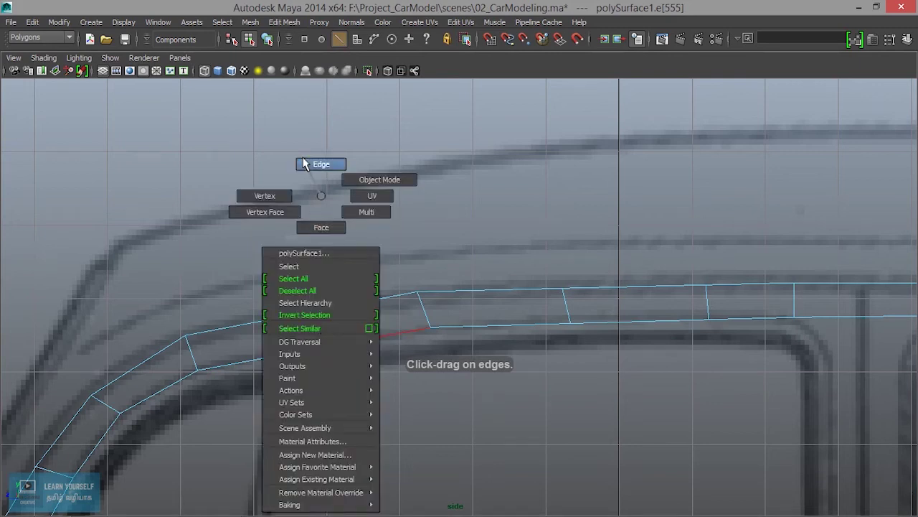
pyautogui.moveTo(347, 195); pyautogui.dragTo(276, 190, button='right')
pyautogui.moveTo(340, 381); pyautogui.dragTo(340, 378)
pyautogui.press('w')
pyautogui.moveTo(280, 292)
pyautogui.mouseDown()
pyautogui.moveTo(328, 328)
pyautogui.moveTo(302, 308)
pyautogui.mouseUp()
# Nudge the roof-strip vertices above the central door pillar onto the blueprint's window-frame lines
pyautogui.keyDown('alt'); pyautogui.moveTo(467, 381); pyautogui.dragTo(327, 381, button='middle'); pyautogui.keyUp('alt')
pyautogui.click(289, 327)
pyautogui.moveTo(290, 328); pyautogui.dragTo(281, 330)
pyautogui.click(280, 292)
pyautogui.keyDown('alt'); pyautogui.moveTo(395, 330); pyautogui.dragTo(239, 305, button='middle'); pyautogui.keyUp('alt')
pyautogui.click(267, 314)
pyautogui.moveTo(269, 316); pyautogui.dragTo(274, 313)
pyautogui.moveTo(303, 366); pyautogui.dragTo(305, 366)
pyautogui.moveTo(427, 327); pyautogui.dragTo(428, 328)
pyautogui.moveTo(423, 337); pyautogui.dragTo(413, 334, button='middle')
pyautogui.moveTo(434, 365); pyautogui.dragTo(434, 365)
pyautogui.moveTo(410, 346); pyautogui.dragTo(296, 363, button='middle')
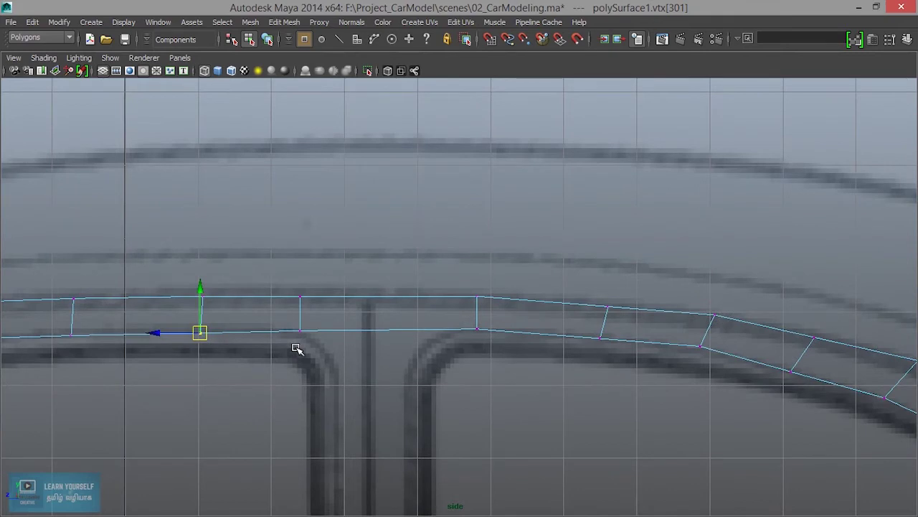
# Slide two roof cross edges along the roof to line up with both sides of the central pillar
pyautogui.moveTo(319, 356); pyautogui.dragTo(319, 356)
pyautogui.moveTo(266, 322); pyautogui.dragTo(338, 316, button='middle')
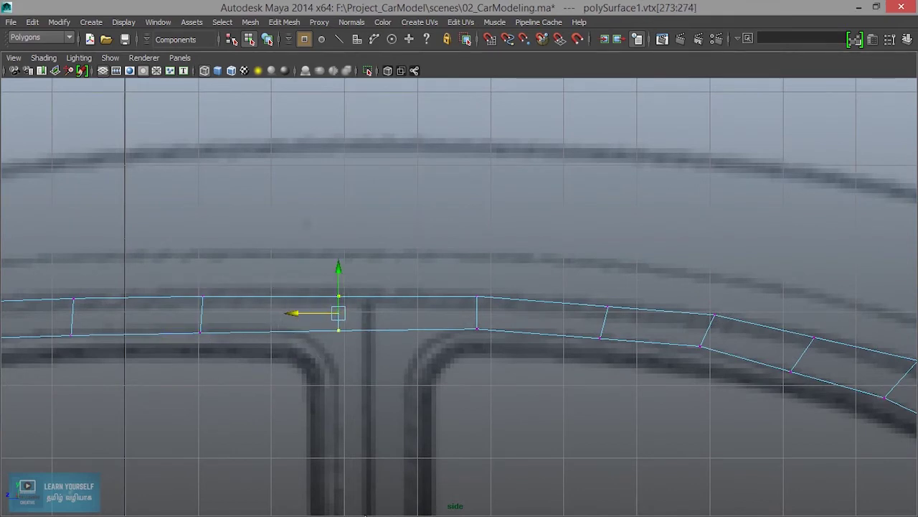
pyautogui.moveTo(300, 317); pyautogui.dragTo(294, 315)
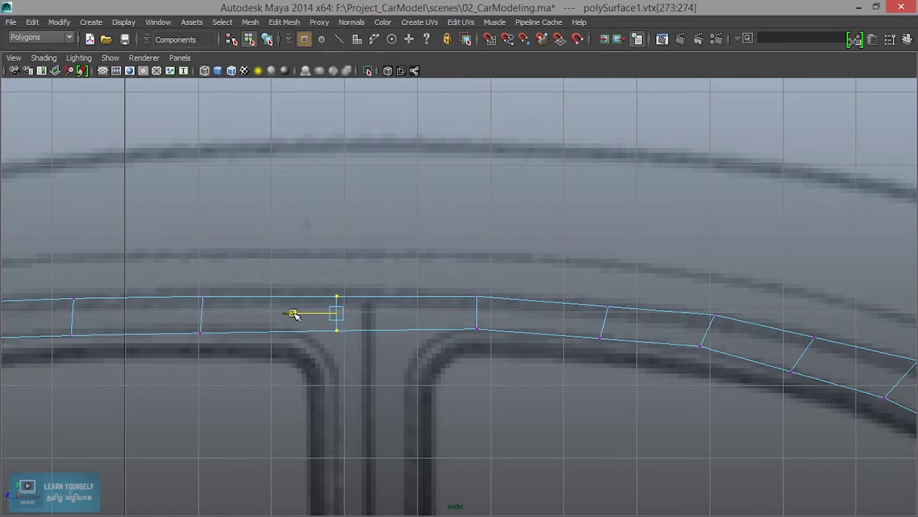
pyautogui.moveTo(499, 346); pyautogui.dragTo(468, 287)
pyautogui.moveTo(443, 316)
pyautogui.mouseDown()
pyautogui.moveTo(402, 313)
pyautogui.moveTo(375, 325)
pyautogui.moveTo(404, 315)
pyautogui.mouseUp()
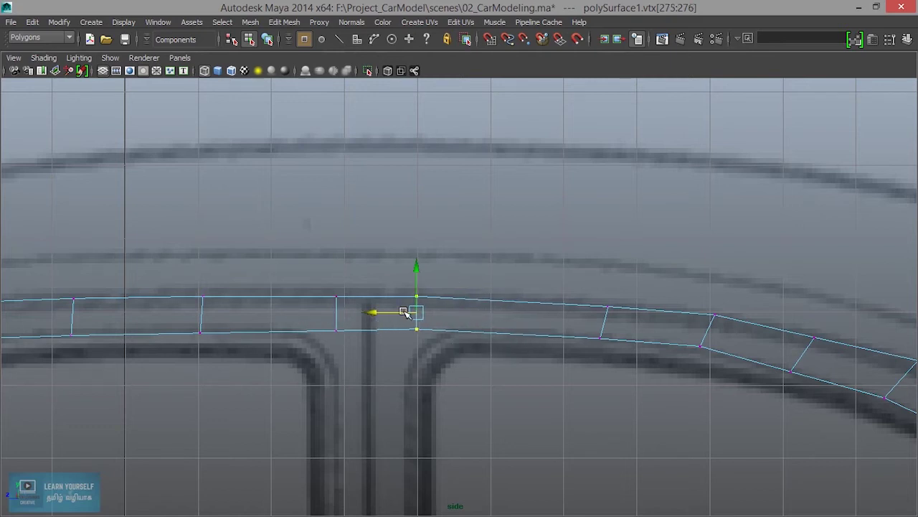
pyautogui.moveTo(418, 271); pyautogui.dragTo(418, 267)
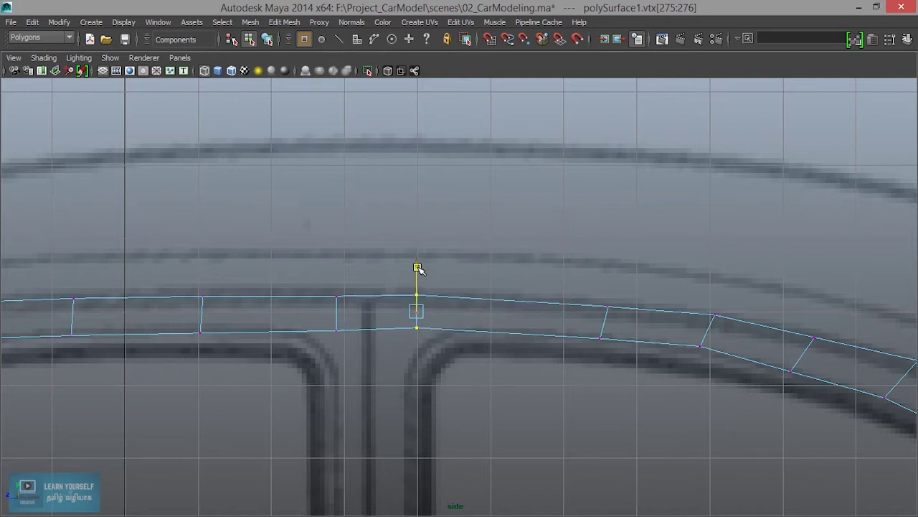
# Shift the next cross edge toward the rear left to even the spacing along the arch
pyautogui.moveTo(581, 290); pyautogui.dragTo(622, 332)
pyautogui.moveTo(565, 325)
pyautogui.mouseDown()
pyautogui.moveTo(517, 318)
pyautogui.moveTo(563, 320)
pyautogui.mouseUp()
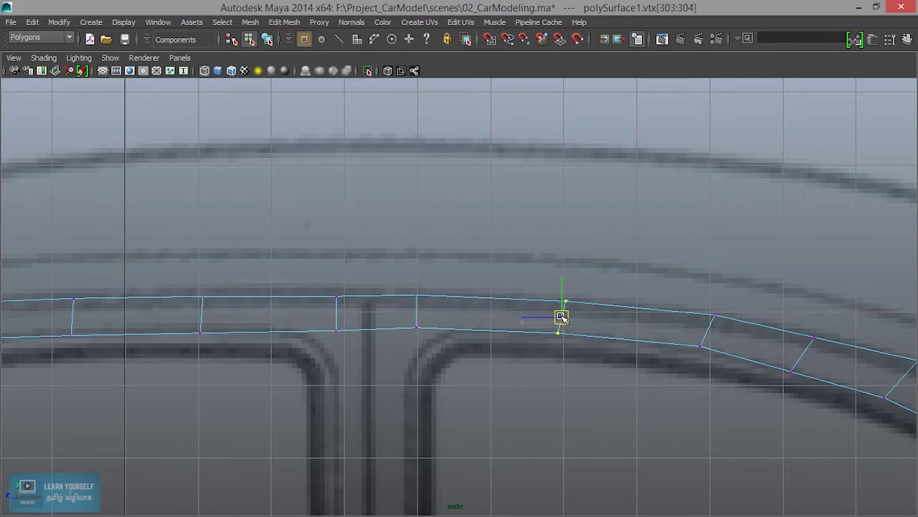
pyautogui.keyDown('alt'); pyautogui.moveTo(639, 390); pyautogui.dragTo(225, 385, button='middle'); pyautogui.keyUp('alt')
pyautogui.click(265, 316)
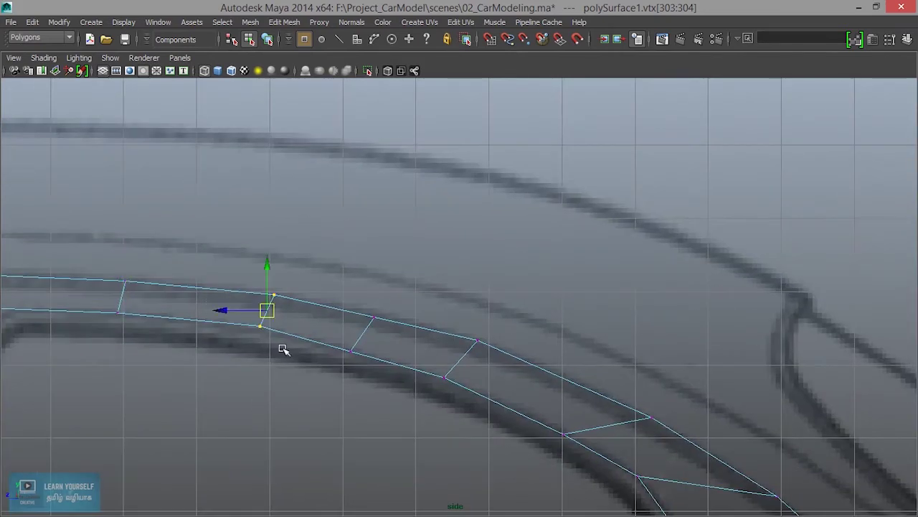
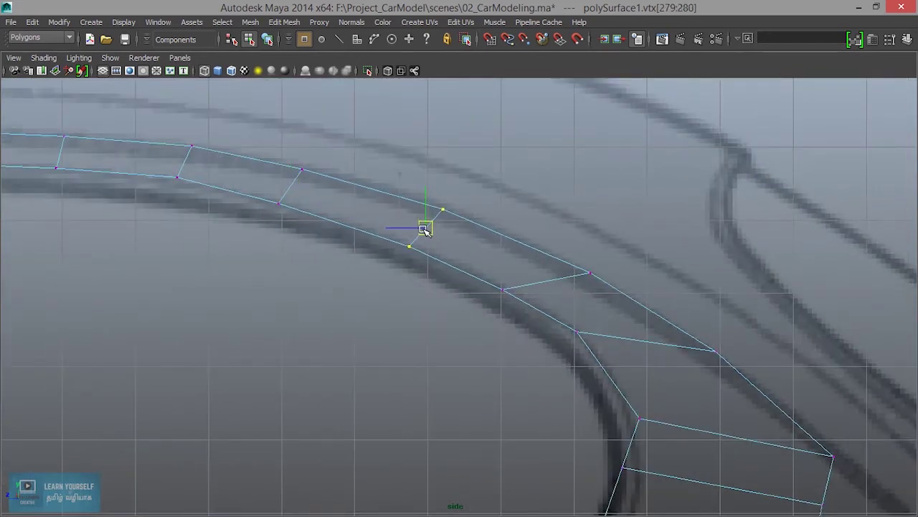
# Move the upper rear-window frame vertices down and right onto the blueprint outline
pyautogui.keyDown('alt'); pyautogui.moveTo(517, 293); pyautogui.dragTo(411, 226, button='middle'); pyautogui.keyUp('alt')
pyautogui.moveTo(459, 255); pyautogui.dragTo(513, 313)
pyautogui.keyDown('alt'); pyautogui.moveTo(523, 321); pyautogui.dragTo(459, 216, button='middle'); pyautogui.keyUp('alt')
pyautogui.click(468, 249)
pyautogui.moveTo(469, 249); pyautogui.dragTo(474, 264)
pyautogui.keyDown('alt'); pyautogui.moveTo(600, 285); pyautogui.dragTo(590, 228, button='middle'); pyautogui.keyUp('alt')
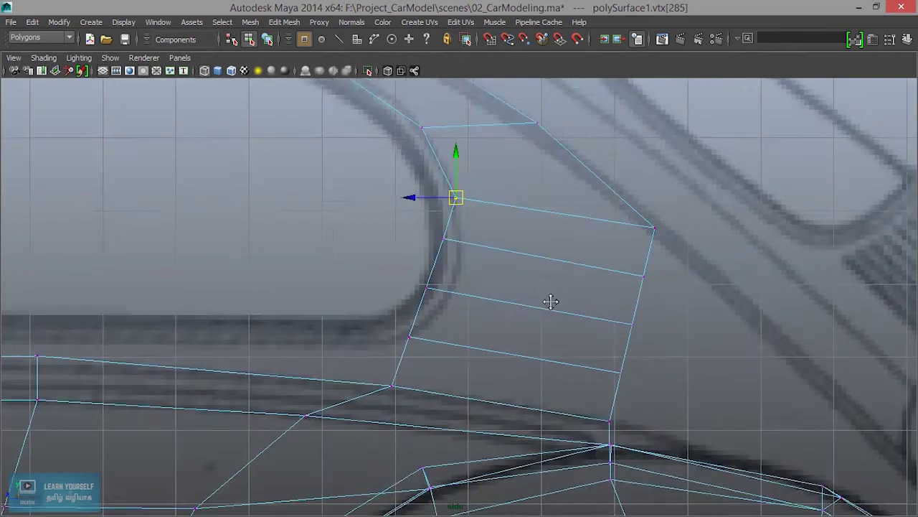
pyautogui.click(445, 229)
pyautogui.moveTo(445, 230); pyautogui.dragTo(462, 243)
pyautogui.click(429, 278)
pyautogui.moveTo(429, 278); pyautogui.dragTo(448, 289)
pyautogui.click(409, 328)
pyautogui.moveTo(409, 328); pyautogui.dragTo(411, 331)
# Stretch the lower rear-frame vertices right out to the blueprint's rear window edge
pyautogui.keyDown('alt'); pyautogui.moveTo(623, 382); pyautogui.dragTo(420, 301, button='middle'); pyautogui.keyUp('alt')
pyautogui.click(416, 241)
pyautogui.moveTo(416, 242); pyautogui.dragTo(488, 248)
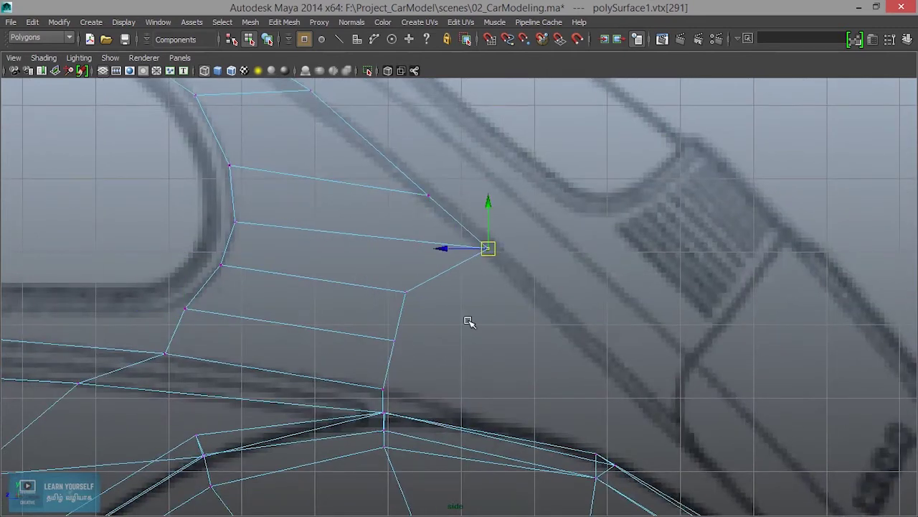
pyautogui.click(404, 291)
pyautogui.moveTo(430, 302); pyautogui.dragTo(543, 297, button='middle')
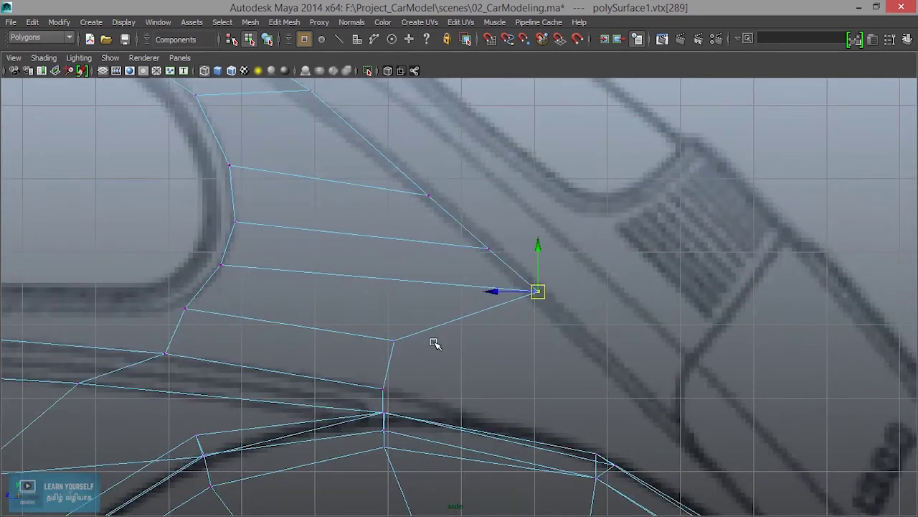
pyautogui.click(394, 339)
pyautogui.moveTo(430, 351); pyautogui.dragTo(614, 363, button='middle')
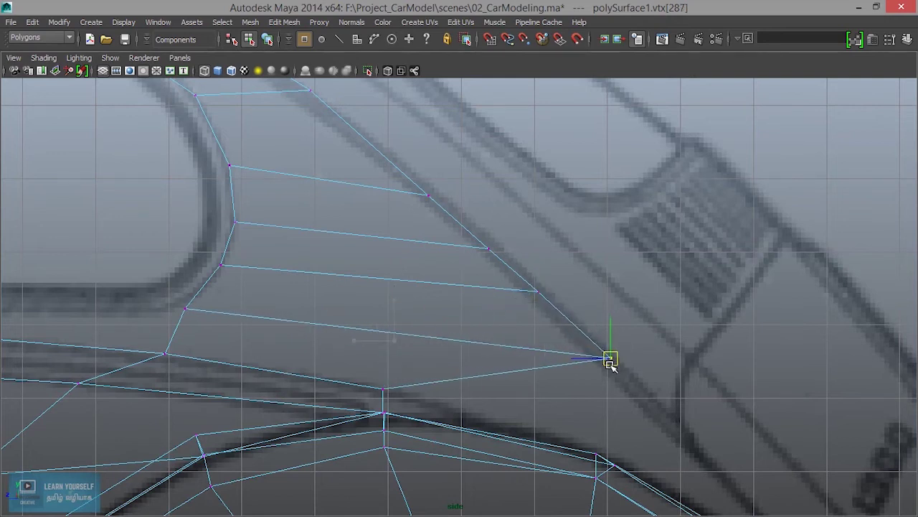
pyautogui.moveTo(643, 424)
pyautogui.keyDown('alt'); pyautogui.mouseDown(button='middle')
pyautogui.moveTo(284, 294)
pyautogui.moveTo(528, 320)
pyautogui.mouseUp(button='middle'); pyautogui.keyUp('alt')
pyautogui.click(237, 280)
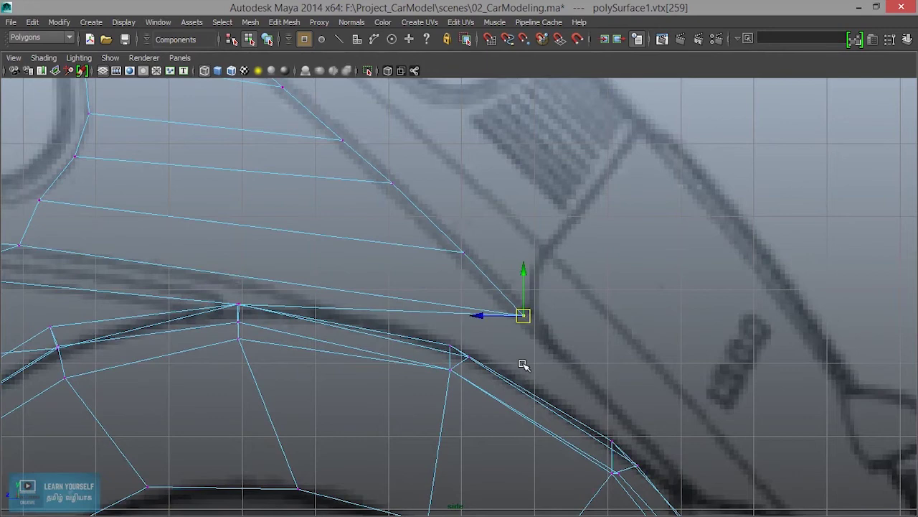
pyautogui.press('space')
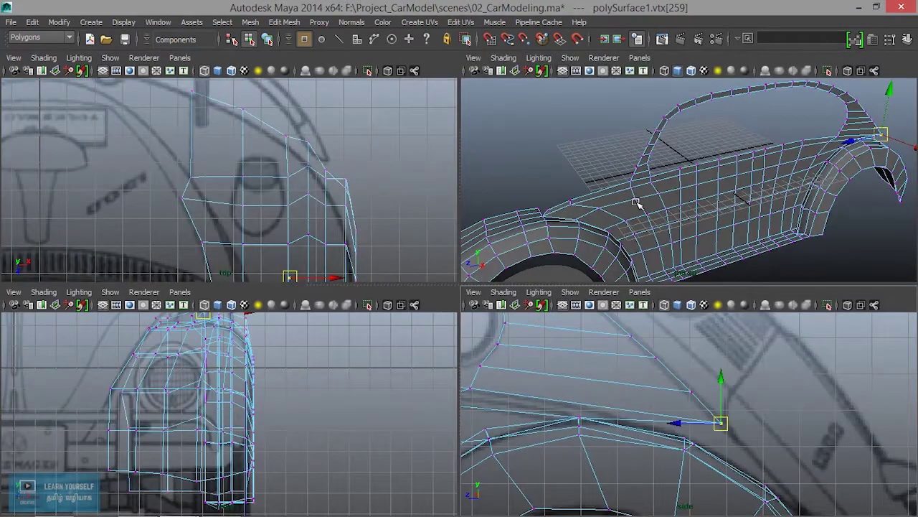
# Orbit the perspective view around the car body and switch back to Object Mode
pyautogui.press('space')
pyautogui.moveTo(625, 237)
pyautogui.keyDown('alt'); pyautogui.mouseDown()
pyautogui.moveTo(480, 320)
pyautogui.moveTo(544, 310)
pyautogui.moveTo(478, 289)
pyautogui.mouseUp(); pyautogui.keyUp('alt')
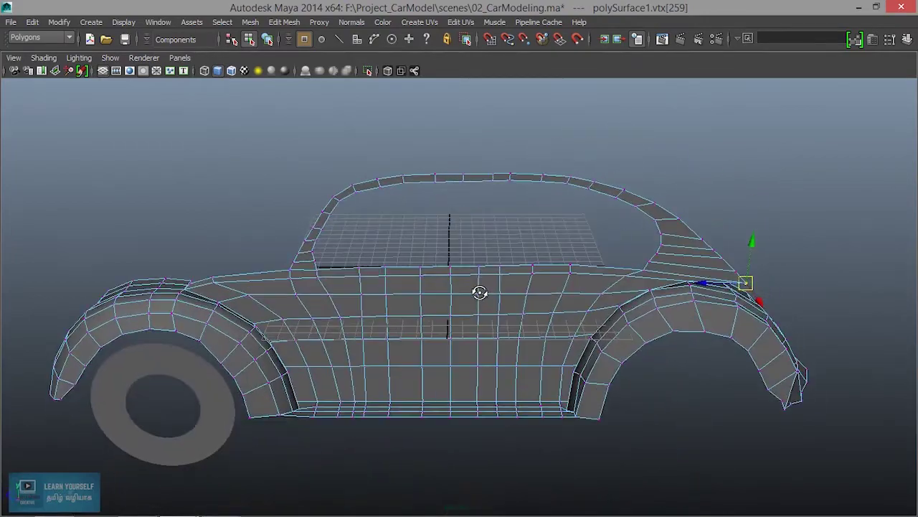
pyautogui.keyDown('alt'); pyautogui.moveTo(410, 281); pyautogui.dragTo(558, 298, button='right'); pyautogui.keyUp('alt')
pyautogui.moveTo(558, 298)
pyautogui.keyDown('alt'); pyautogui.mouseDown()
pyautogui.moveTo(666, 332)
pyautogui.moveTo(543, 323)
pyautogui.moveTo(567, 368)
pyautogui.mouseUp(); pyautogui.keyUp('alt')
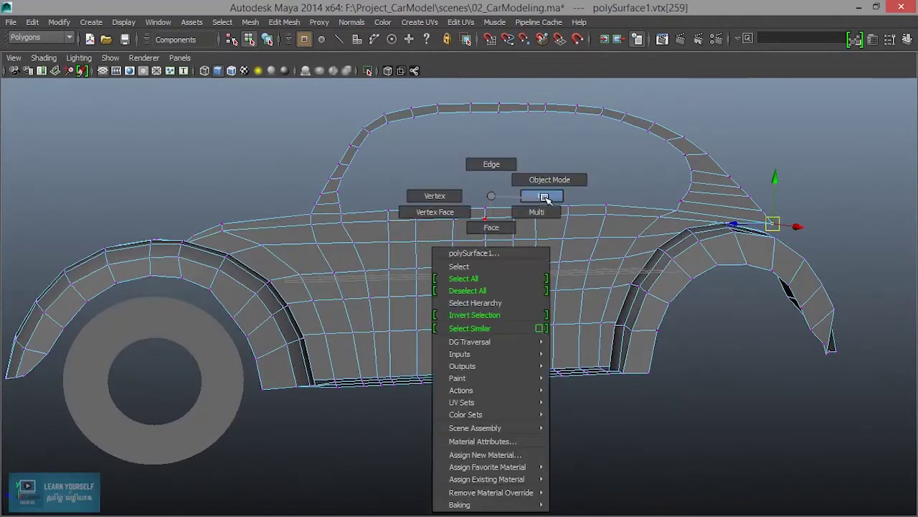
pyautogui.moveTo(491, 226); pyautogui.dragTo(547, 179, button='right')
pyautogui.keyDown('alt'); pyautogui.moveTo(491, 329); pyautogui.dragTo(512, 316); pyautogui.keyUp('alt')
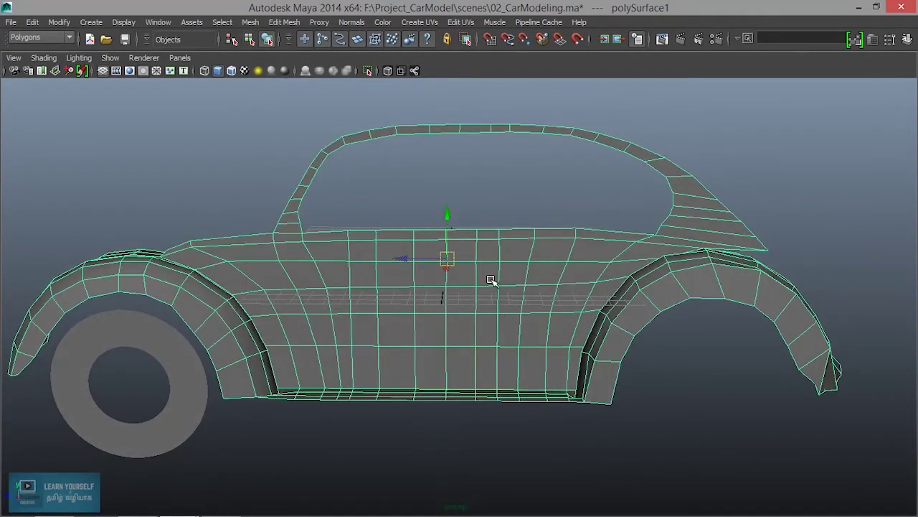
# Maximise the side view and frame it on the blueprint's door and window area
pyautogui.press('space')
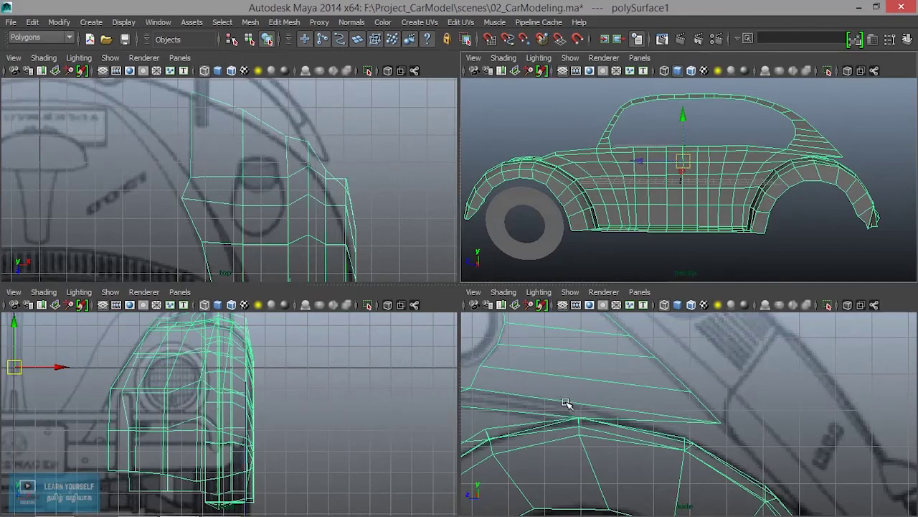
pyautogui.press('space')
pyautogui.moveTo(409, 318)
pyautogui.keyDown('alt'); pyautogui.mouseDown(button='middle')
pyautogui.moveTo(728, 349)
pyautogui.moveTo(500, 367)
pyautogui.mouseUp(button='middle'); pyautogui.keyUp('alt')
pyautogui.scroll(-2, 502, 366)
pyautogui.moveTo(504, 366)
pyautogui.keyDown('alt'); pyautogui.mouseDown(button='right')
pyautogui.moveTo(567, 395)
pyautogui.moveTo(492, 371)
pyautogui.mouseUp(button='right'); pyautogui.keyUp('alt')
pyautogui.moveTo(378, 230)
pyautogui.keyDown('alt'); pyautogui.mouseDown(button='middle')
pyautogui.moveTo(399, 320)
pyautogui.moveTo(359, 158)
pyautogui.moveTo(366, 60)
pyautogui.moveTo(392, 337)
pyautogui.moveTo(369, 132)
pyautogui.mouseUp(button='middle'); pyautogui.keyUp('alt')
pyautogui.scroll(-2, 381, 215)
pyautogui.scroll(2, 391, 279)
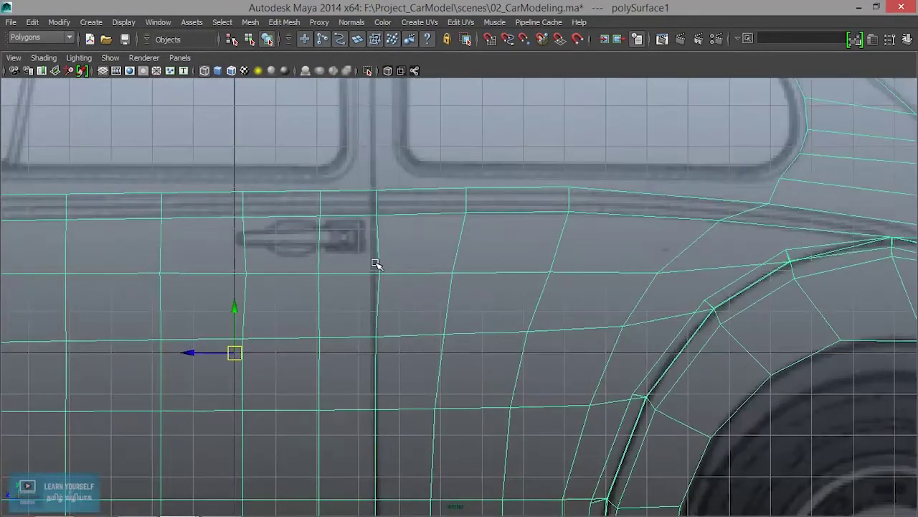
# In Edge mode, slide the two vertical door-seam edges right along X onto the door pillar
pyautogui.moveTo(377, 260); pyautogui.dragTo(373, 158, button='right')
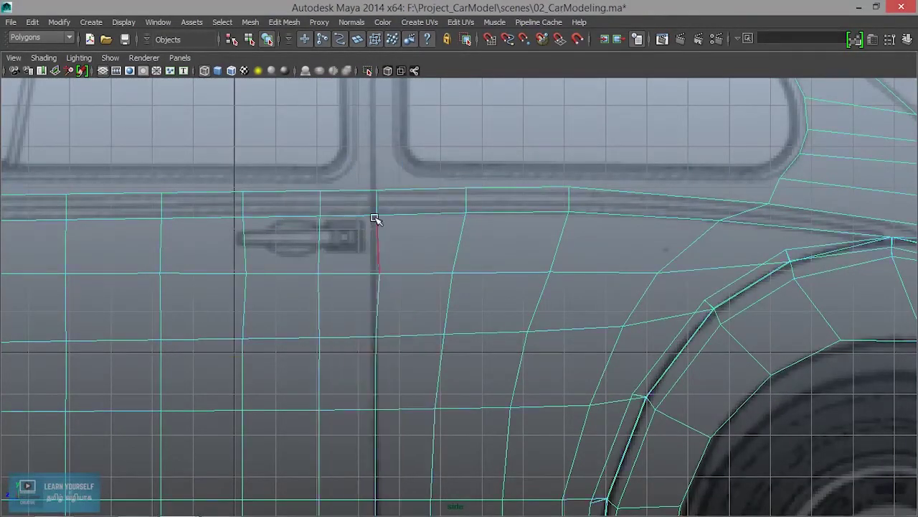
pyautogui.click(375, 229)
pyautogui.moveTo(379, 283)
pyautogui.keyDown('alt'); pyautogui.mouseDown(button='middle')
pyautogui.moveTo(412, 248)
pyautogui.moveTo(338, 263)
pyautogui.mouseUp(button='middle'); pyautogui.keyUp('alt')
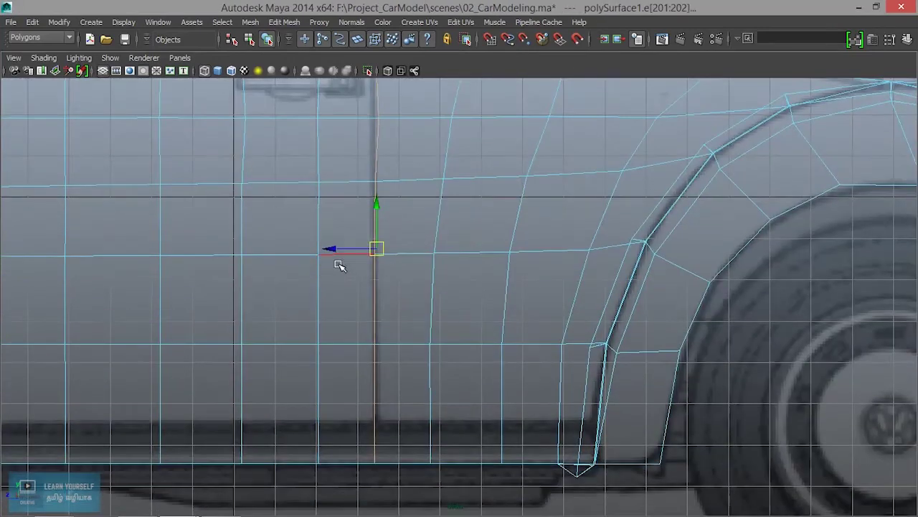
pyautogui.moveTo(333, 249); pyautogui.dragTo(354, 255)
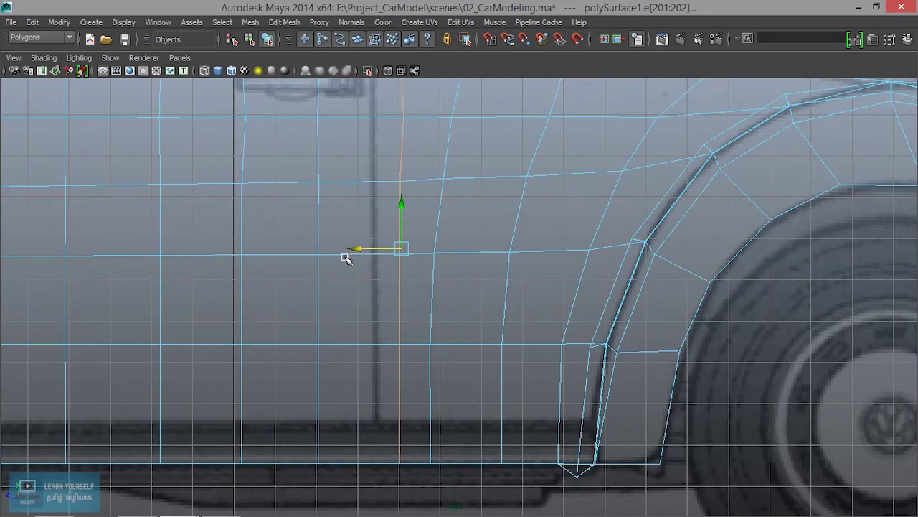
pyautogui.click(316, 245)
pyautogui.moveTo(272, 248); pyautogui.dragTo(304, 254)
# Select the window gap's lower edge together with the roof frame edge above it
pyautogui.moveTo(304, 254)
pyautogui.keyDown('alt'); pyautogui.mouseDown(button='middle')
pyautogui.moveTo(408, 414)
pyautogui.moveTo(421, 498)
pyautogui.moveTo(476, 416)
pyautogui.mouseUp(button='middle'); pyautogui.keyUp('alt')
pyautogui.click(359, 357)
pyautogui.moveTo(385, 283)
pyautogui.keyDown('alt'); pyautogui.mouseDown(button='middle')
pyautogui.moveTo(433, 339)
pyautogui.moveTo(444, 390)
pyautogui.mouseUp(button='middle'); pyautogui.keyUp('alt')
pyautogui.keyDown('shift'); pyautogui.click(399, 172); pyautogui.keyUp('shift')
pyautogui.click(284, 21)
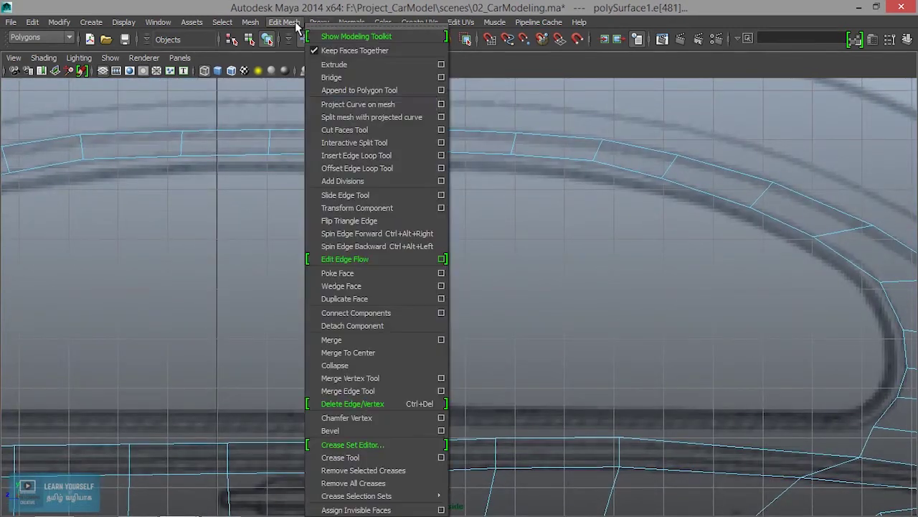
# Bridge the two selected edges using reset default Bridge Options settings
pyautogui.click(443, 78)
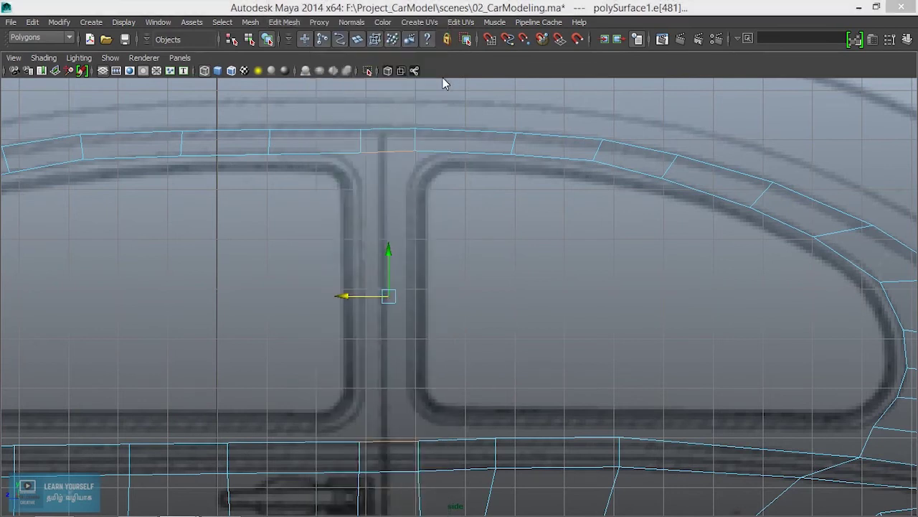
pyautogui.click(57, 64)
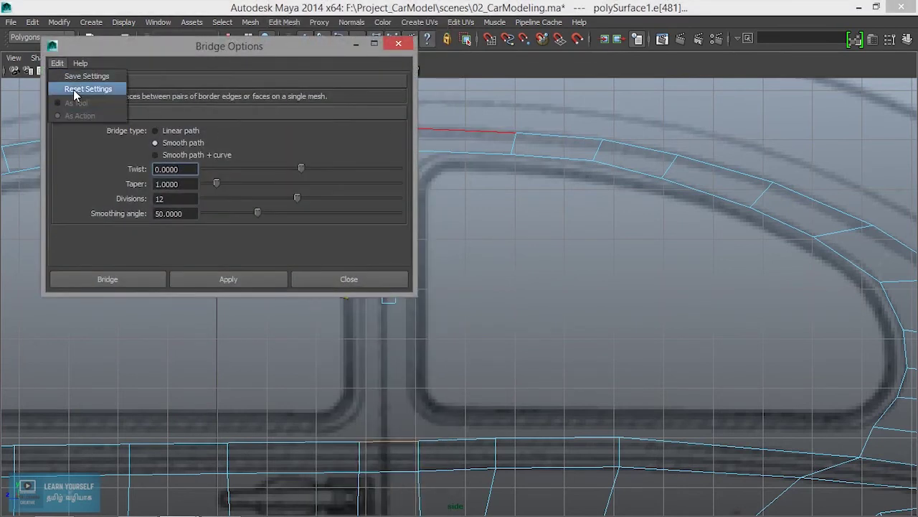
pyautogui.click(73, 89)
pyautogui.click(131, 282)
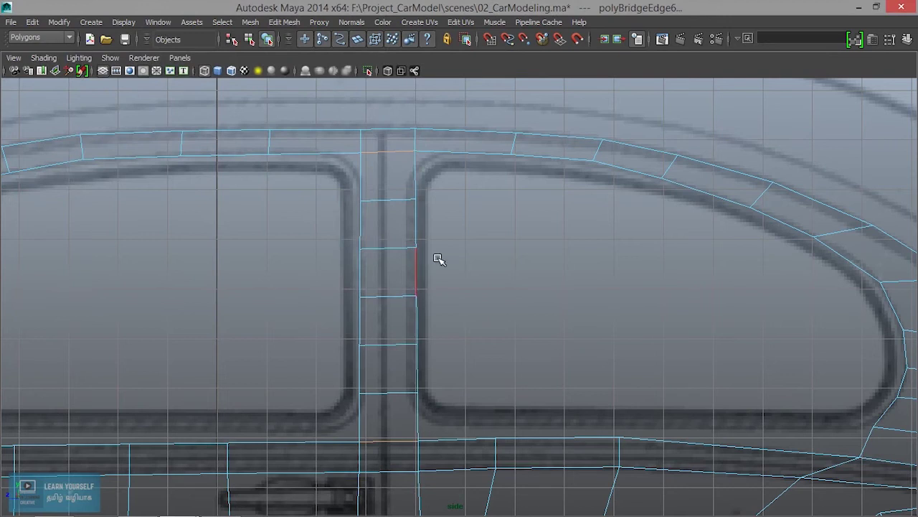
pyautogui.scroll(-3, 434, 348)
pyautogui.scroll(2, 436, 350)
pyautogui.scroll(2, 435, 350)
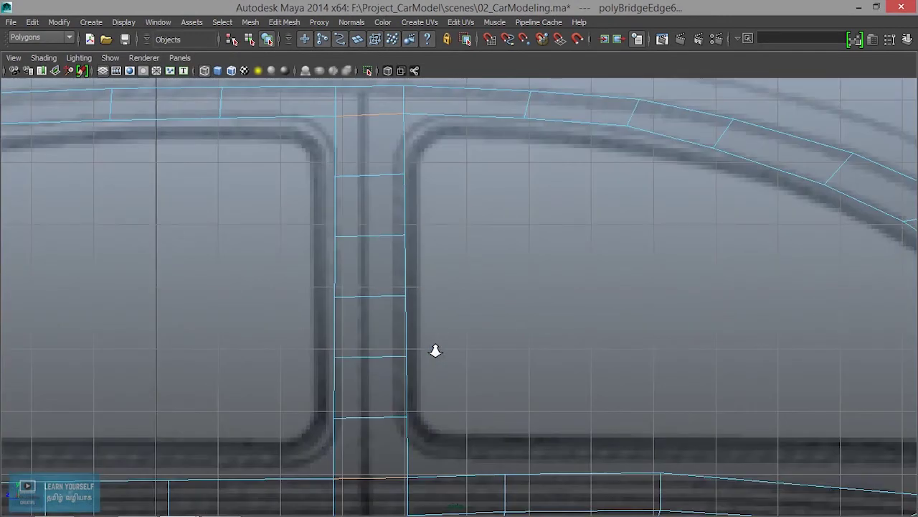
# Centre the view on the new pillar faces and switch the mesh to Vertex mode
pyautogui.keyDown('alt'); pyautogui.moveTo(436, 351); pyautogui.dragTo(459, 143, button='middle'); pyautogui.keyUp('alt')
pyautogui.scroll(-3, 464, 389)
pyautogui.keyDown('alt'); pyautogui.moveTo(463, 389); pyautogui.dragTo(385, 252, button='middle'); pyautogui.keyUp('alt')
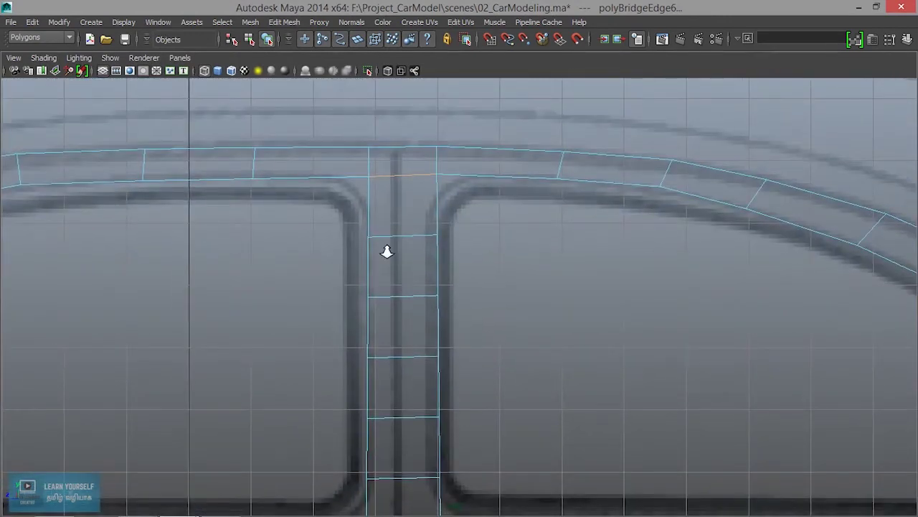
pyautogui.scroll(2, 486, 337)
pyautogui.keyDown('alt'); pyautogui.moveTo(313, 169); pyautogui.dragTo(478, 306, button='middle'); pyautogui.keyUp('alt')
pyautogui.click(506, 311)
pyautogui.moveTo(503, 193); pyautogui.dragTo(439, 191, button='right')
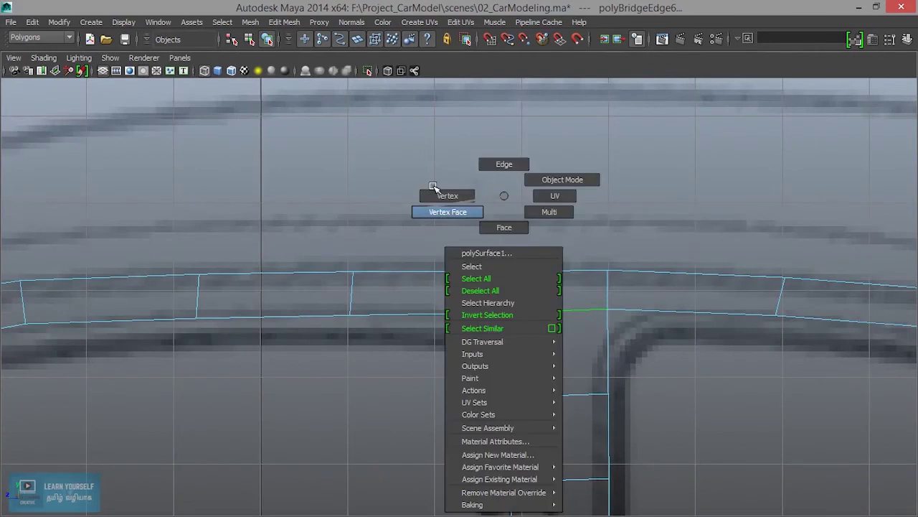
# Try moving the bridge's top corner vertex down-left, then undo it with Ctrl+Z
pyautogui.click(513, 313)
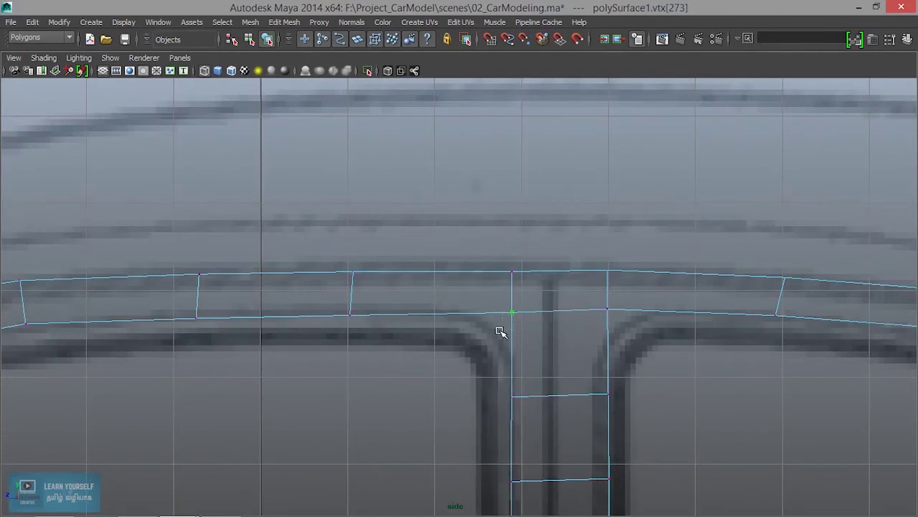
pyautogui.click(505, 324)
pyautogui.click(508, 313)
pyautogui.moveTo(510, 312); pyautogui.dragTo(502, 330)
pyautogui.hotkey('ctrl', 'z')
pyautogui.moveTo(517, 348)
pyautogui.keyDown('alt'); pyautogui.mouseDown(button='middle')
pyautogui.moveTo(315, 248)
pyautogui.moveTo(552, 276)
pyautogui.mouseUp(button='middle'); pyautogui.keyUp('alt')
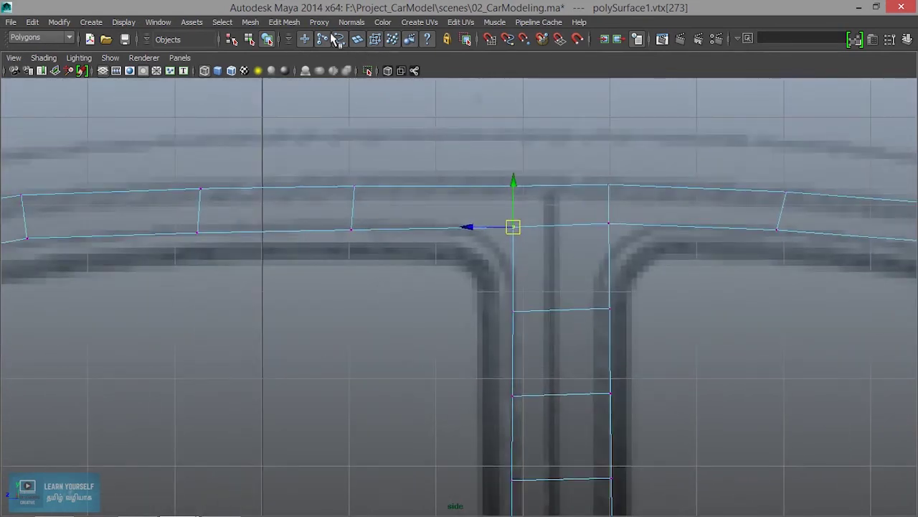
pyautogui.click(284, 22)
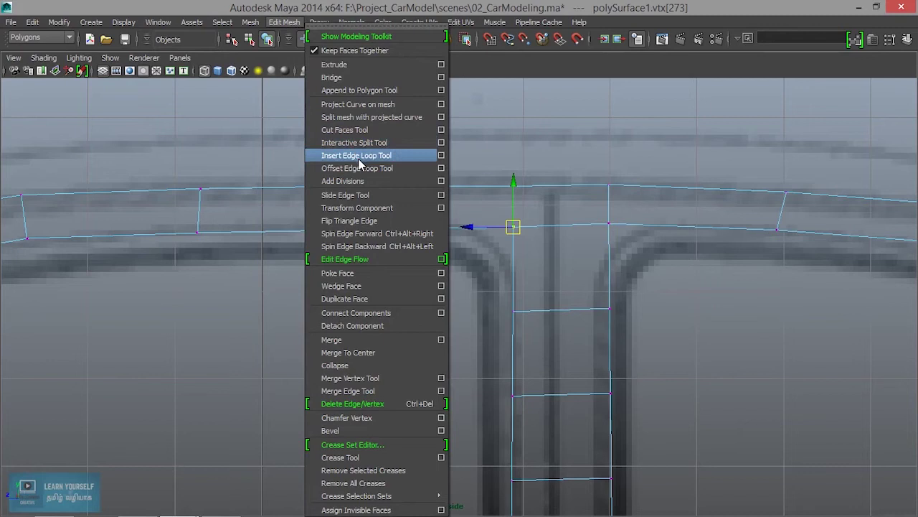
# Insert edge loops beside the pillar top and across the pillar
pyautogui.click(362, 163)
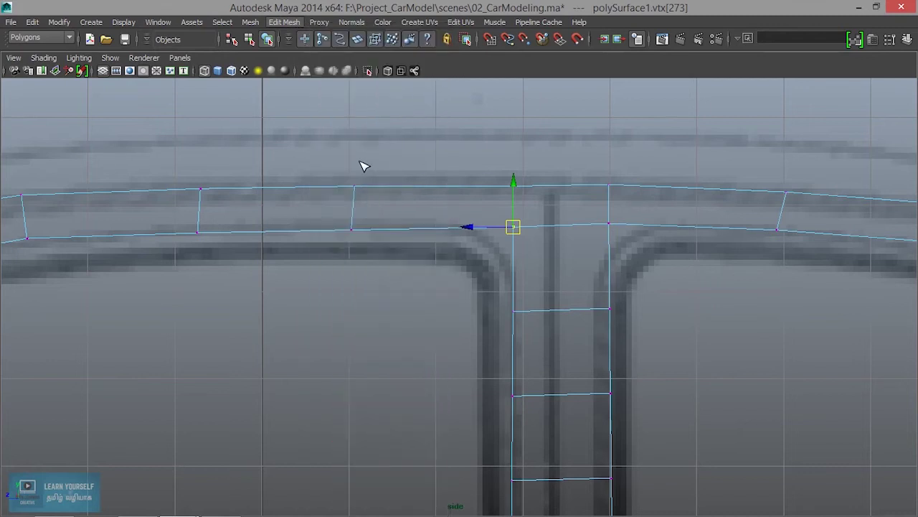
pyautogui.click(433, 231)
pyautogui.click(515, 273)
# Move the left and right pillar-top junction vertices outward and down
pyautogui.press('w')
pyautogui.moveTo(584, 226); pyautogui.dragTo(508, 209, button='right')
pyautogui.moveTo(507, 209)
pyautogui.mouseDown()
pyautogui.moveTo(529, 243)
pyautogui.moveTo(495, 241)
pyautogui.mouseUp()
pyautogui.click(608, 223)
pyautogui.moveTo(609, 223); pyautogui.dragTo(634, 235)
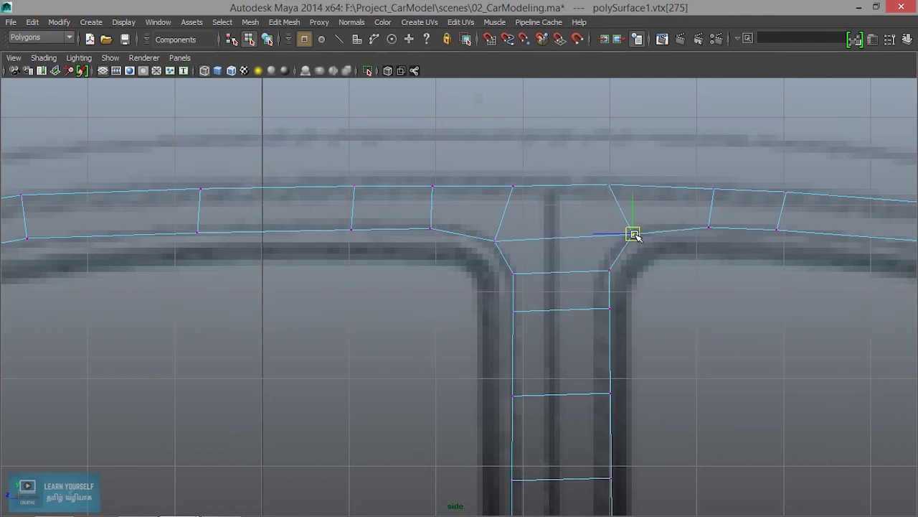
# Scale the two top-edge vertices above the pillar apart horizontally
pyautogui.moveTo(502, 172); pyautogui.dragTo(610, 216)
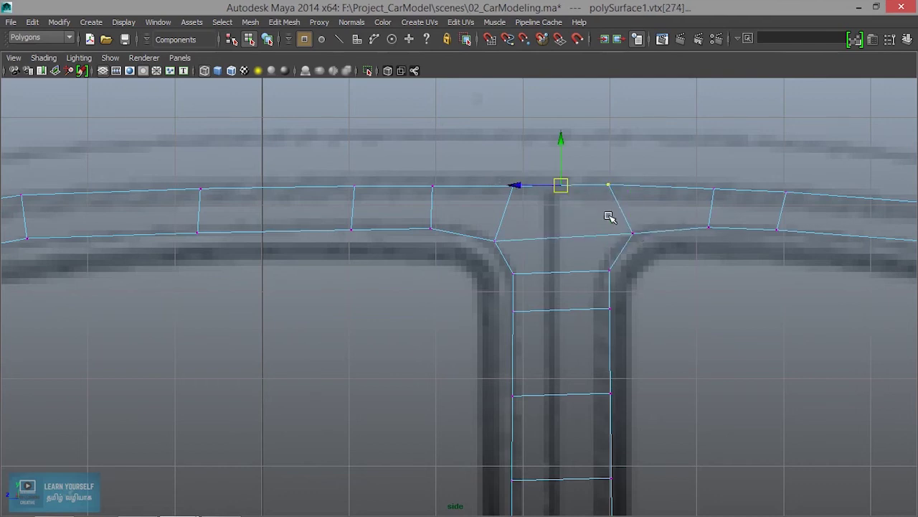
pyautogui.press('r')
pyautogui.moveTo(509, 187); pyautogui.dragTo(474, 186)
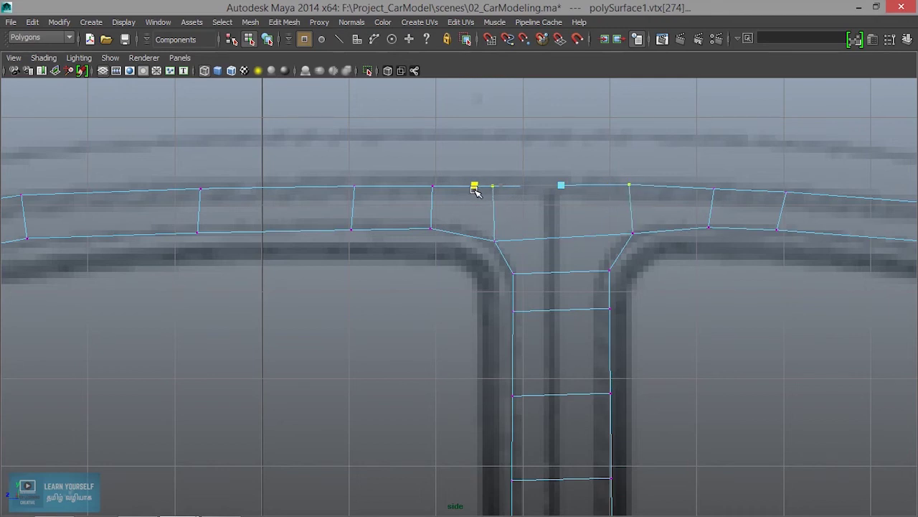
pyautogui.moveTo(591, 272)
pyautogui.keyDown('alt'); pyautogui.mouseDown(button='middle')
pyautogui.moveTo(582, 158)
pyautogui.moveTo(555, 308)
pyautogui.moveTo(659, 305)
pyautogui.moveTo(627, 303)
pyautogui.mouseUp(button='middle'); pyautogui.keyUp('alt')
pyautogui.keyDown('shift'); pyautogui.moveTo(627, 304); pyautogui.dragTo(559, 320, button='right'); pyautogui.keyUp('shift')
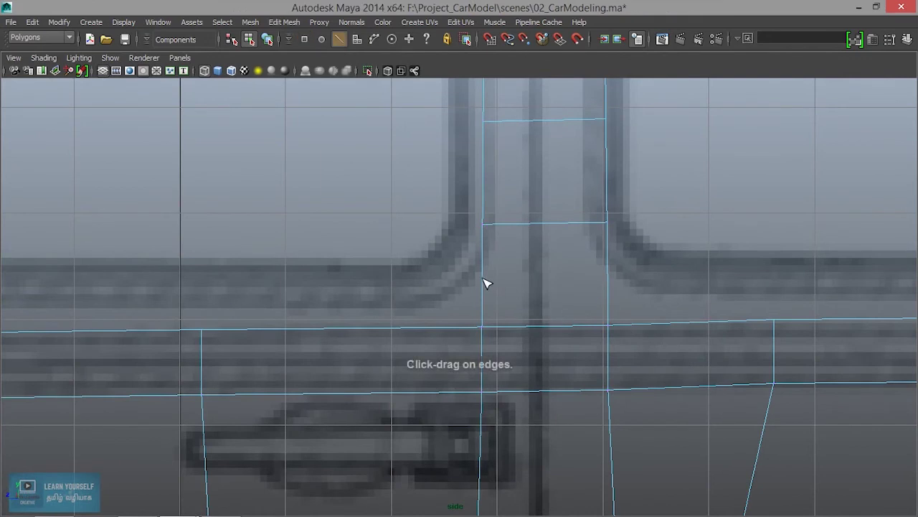
# Add an edge loop across the pillar's lower end and vertical loops left and right of it
pyautogui.click(484, 286)
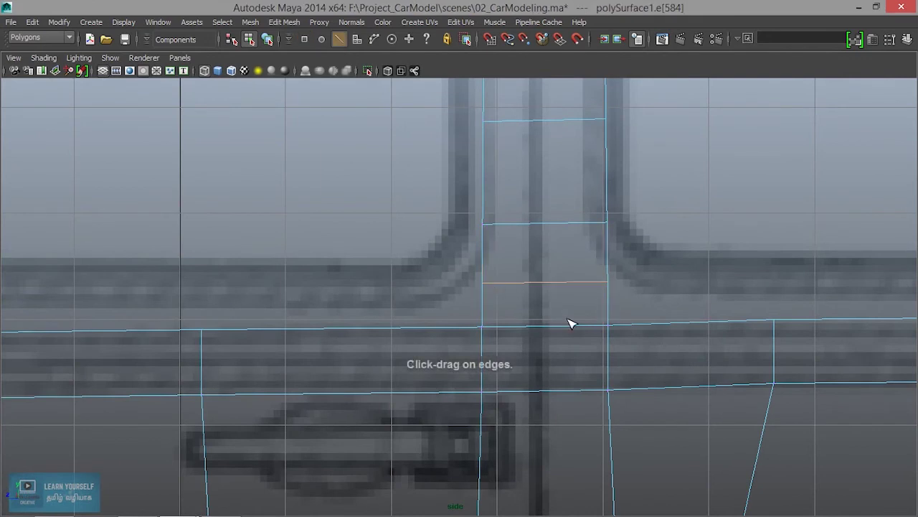
pyautogui.press('w')
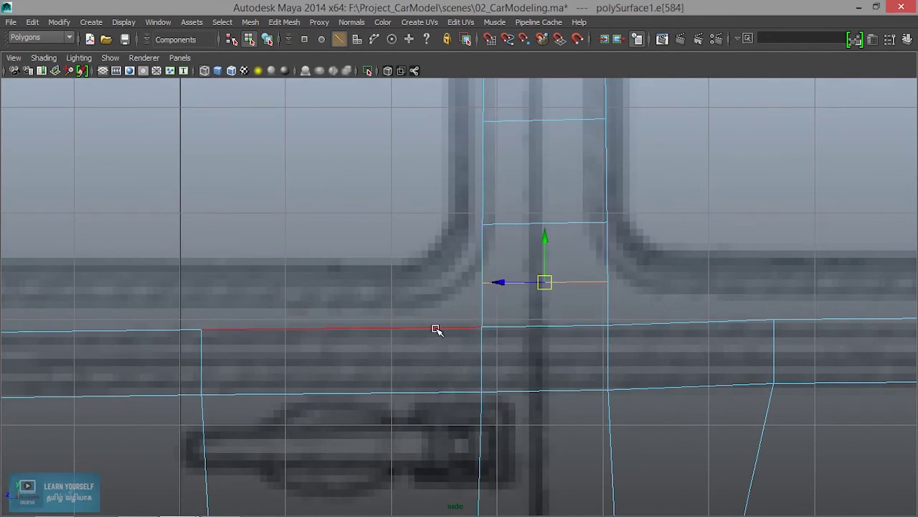
pyautogui.keyDown('shift'); pyautogui.moveTo(428, 331); pyautogui.dragTo(409, 333, button='right'); pyautogui.keyUp('shift')
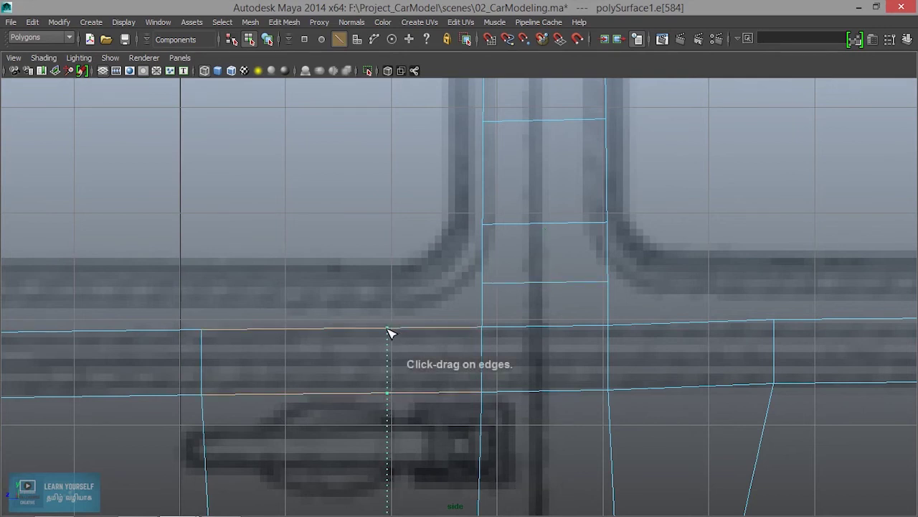
pyautogui.click(389, 331)
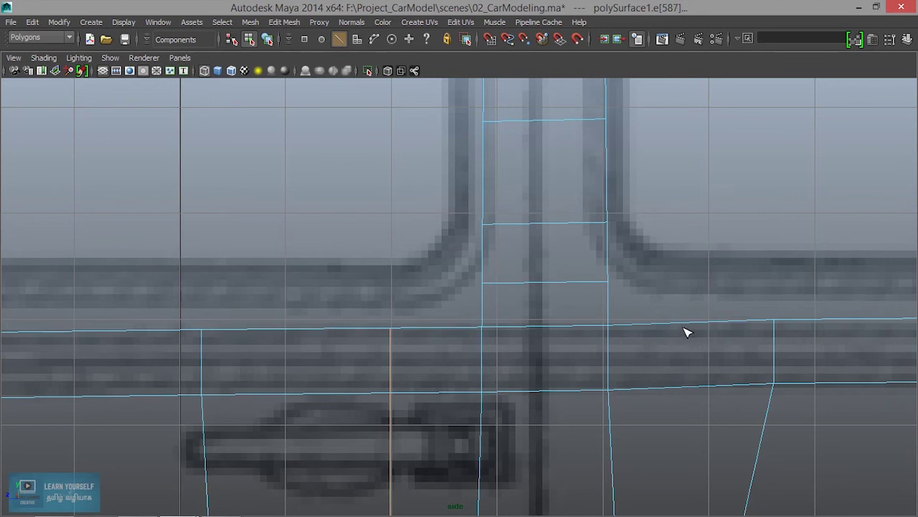
pyautogui.click(700, 327)
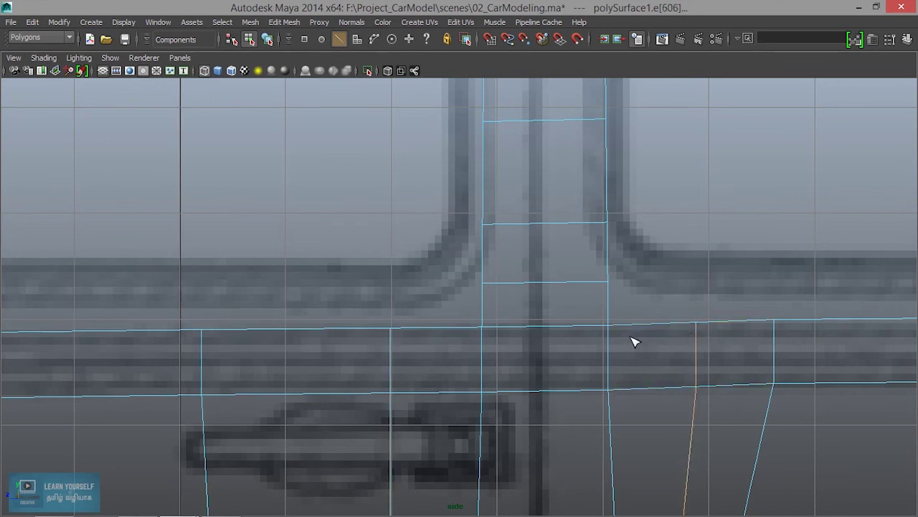
pyautogui.moveTo(610, 195); pyautogui.dragTo(555, 194, button='right')
pyautogui.moveTo(461, 323)
pyautogui.mouseDown()
pyautogui.moveTo(500, 341)
pyautogui.moveTo(457, 304)
pyautogui.moveTo(486, 330)
pyautogui.mouseUp()
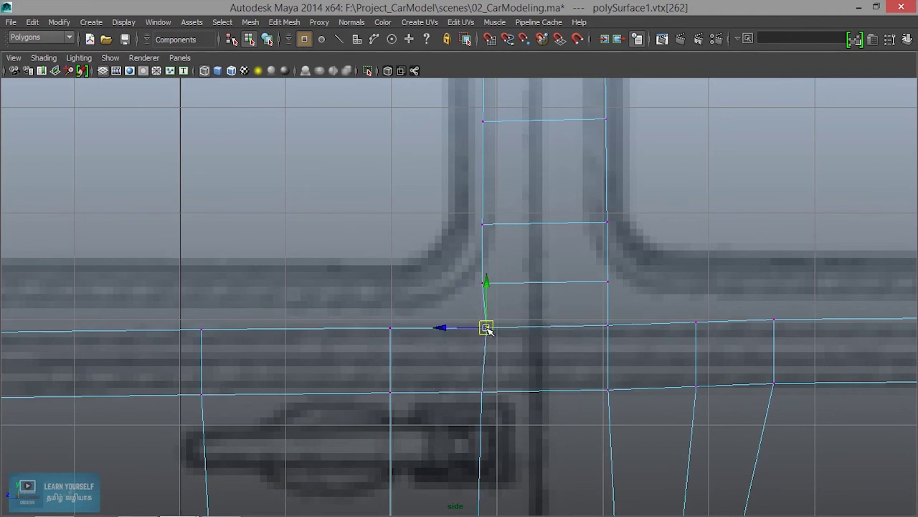
# Pull the left pillar-base vertices left and upward into the belt strip
pyautogui.moveTo(459, 222); pyautogui.dragTo(521, 256)
pyautogui.moveTo(502, 289); pyautogui.dragTo(470, 272)
pyautogui.moveTo(482, 282); pyautogui.dragTo(474, 285)
pyautogui.moveTo(508, 347); pyautogui.dragTo(507, 345)
pyautogui.moveTo(481, 328); pyautogui.dragTo(454, 305)
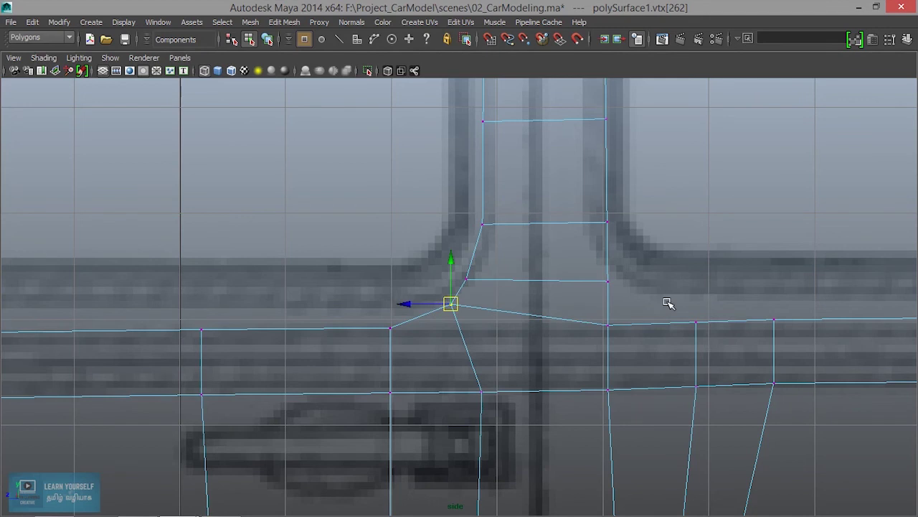
# Move the right pillar-base junction vertices up and right, then zoom out
pyautogui.click(608, 281)
pyautogui.moveTo(608, 283); pyautogui.dragTo(614, 280)
pyautogui.click(609, 324)
pyautogui.moveTo(609, 324); pyautogui.dragTo(642, 308)
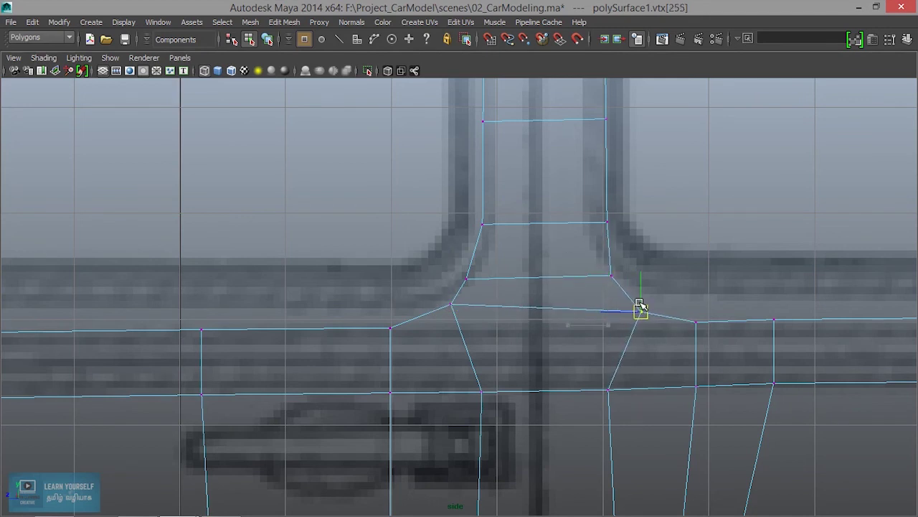
pyautogui.click(696, 322)
pyautogui.moveTo(698, 322); pyautogui.dragTo(705, 314)
pyautogui.scroll(-3, 704, 309)
pyautogui.scroll(-3, 704, 308)
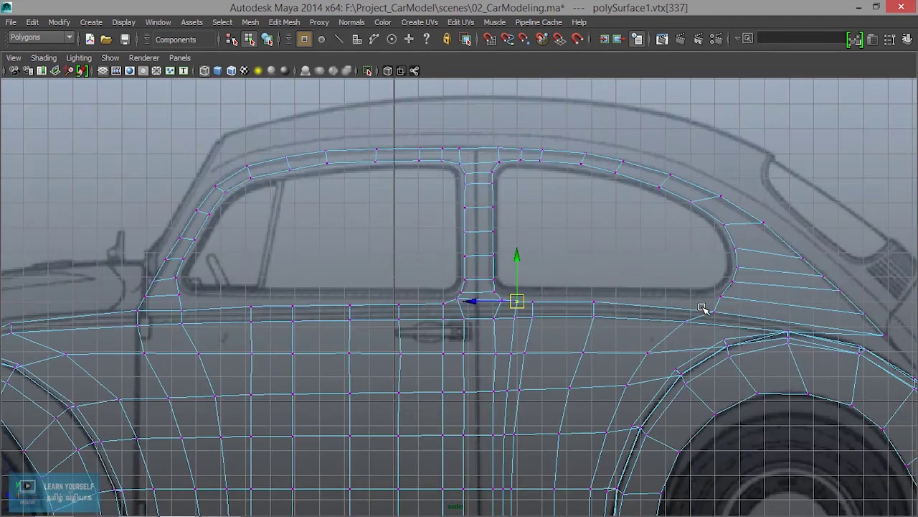
# Return to Object Mode, orbit the perspective view to a three-quarter angle, and hide the grid
pyautogui.scroll(-2, 702, 308)
pyautogui.rightClick(690, 290)
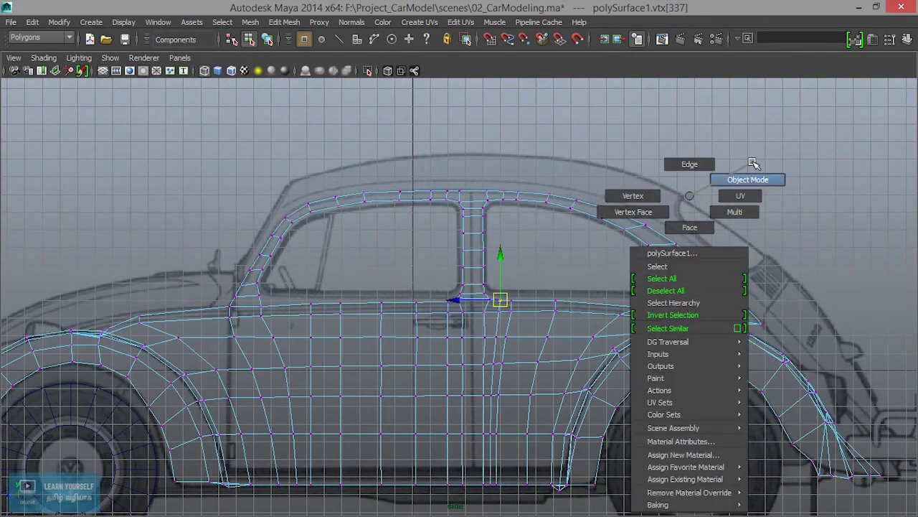
pyautogui.moveTo(691, 290); pyautogui.dragTo(693, 168, button='right')
pyautogui.click(648, 287)
pyautogui.press('space')
pyautogui.press('space')
pyautogui.click(509, 402)
pyautogui.moveTo(509, 402)
pyautogui.keyDown('alt'); pyautogui.mouseDown()
pyautogui.moveTo(539, 404)
pyautogui.moveTo(538, 313)
pyautogui.mouseUp(); pyautogui.keyUp('alt')
pyautogui.click(538, 313)
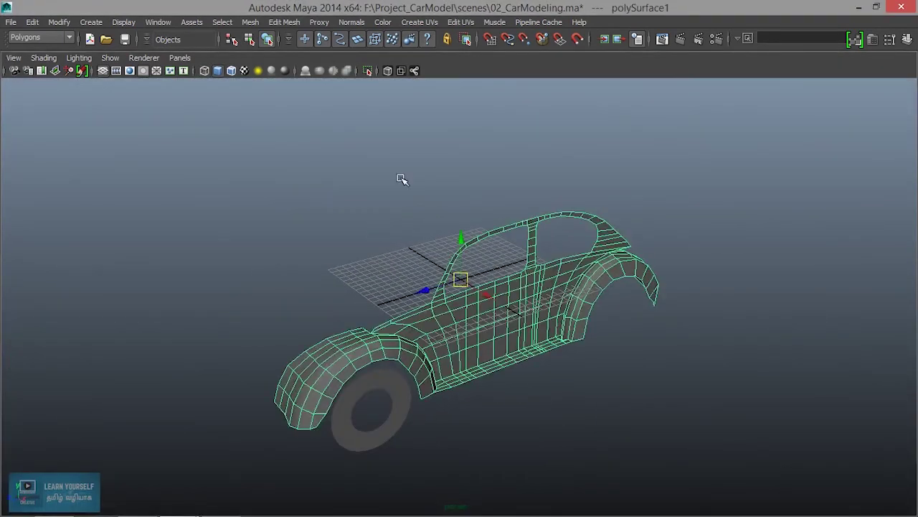
pyautogui.click(103, 70)
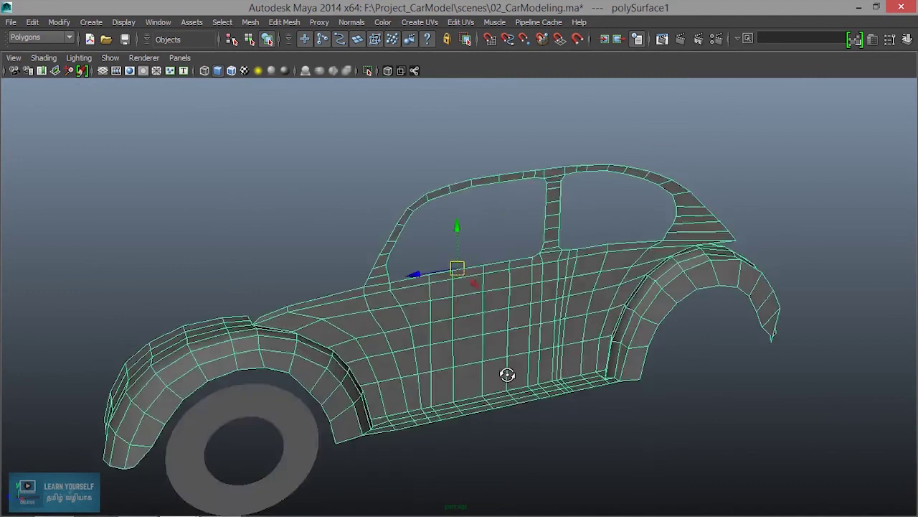